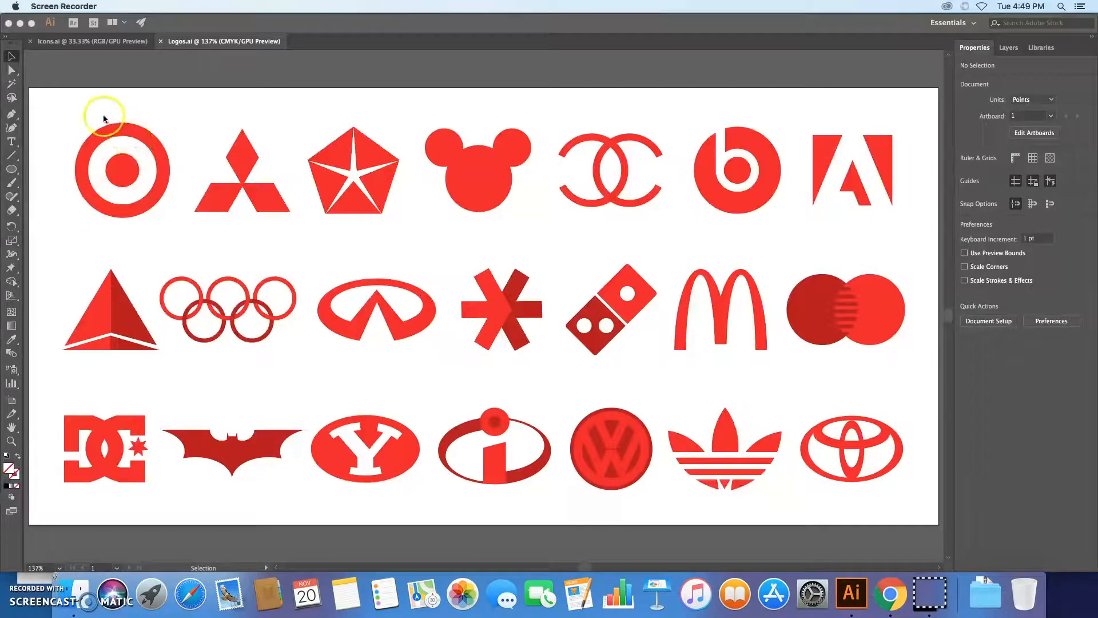
Switch to the Icons.ai document and look at the Illustrator training files page in Chrome before returning to the icons.
left_click(65, 50)
left_click(65, 47)
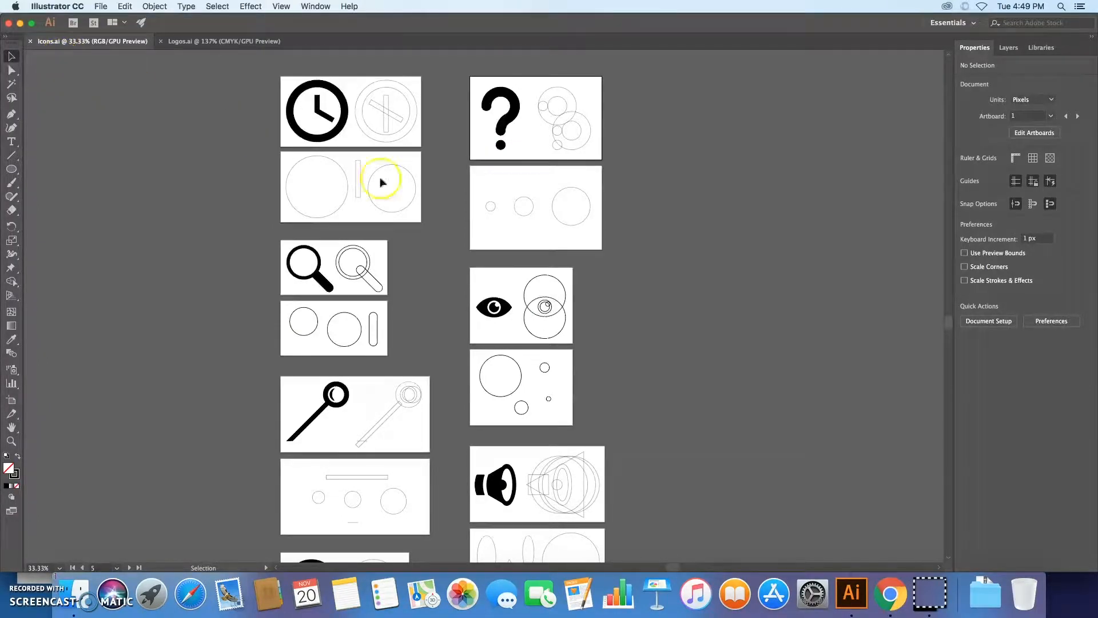
left_click(896, 596)
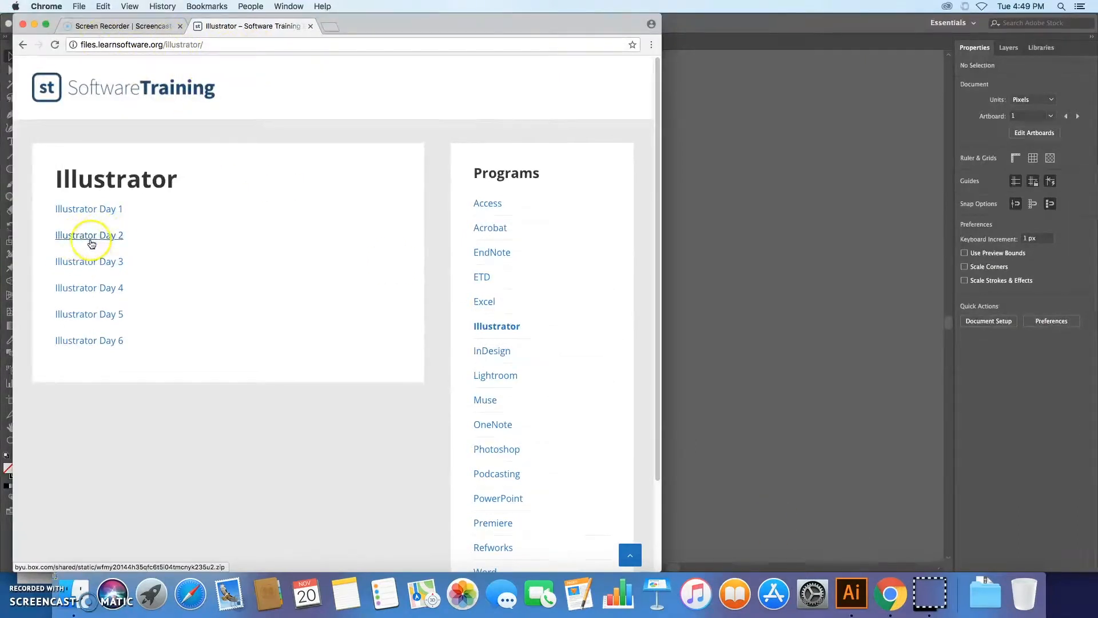
left_click(726, 200)
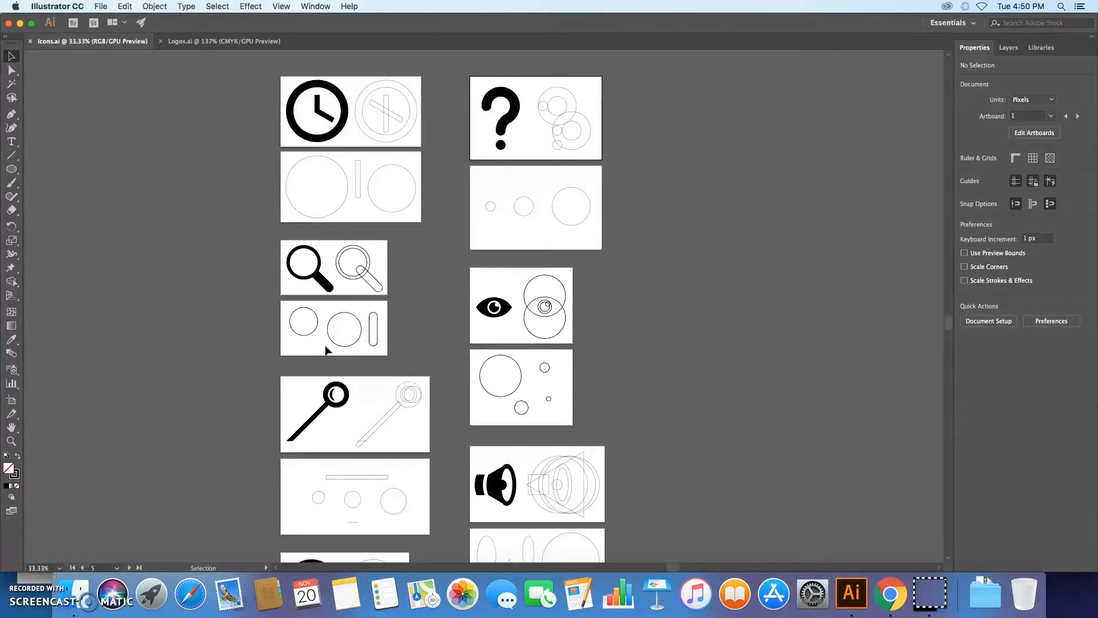
Centre the two circles and the rounded bar on each other horizontally and vertically on the artboard below the magnifying glass.
scroll(317, 337, "up", 2)
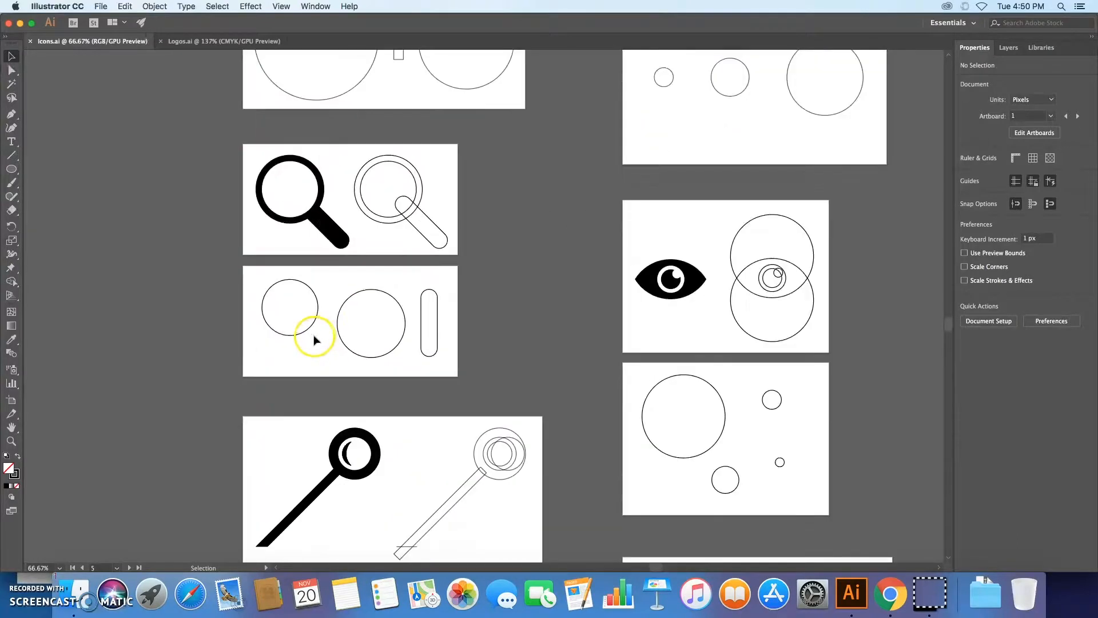
scroll(302, 230, "up", 1)
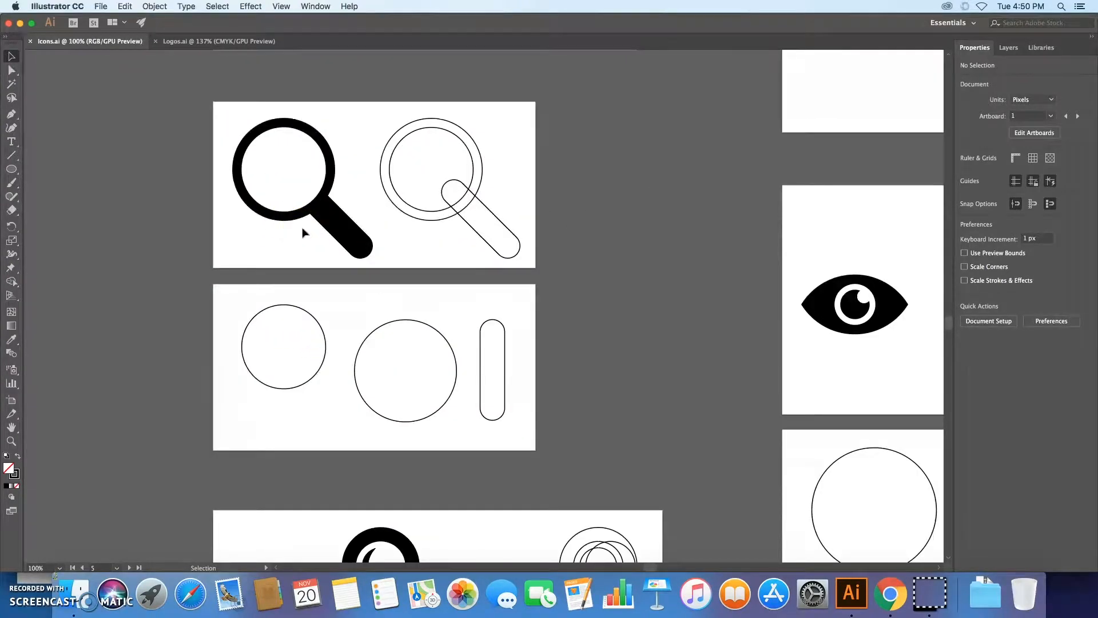
key("a")
scroll(303, 230, "up", 1)
scroll(304, 231, "down", 1)
left_click_drag(191, 289, 547, 438)
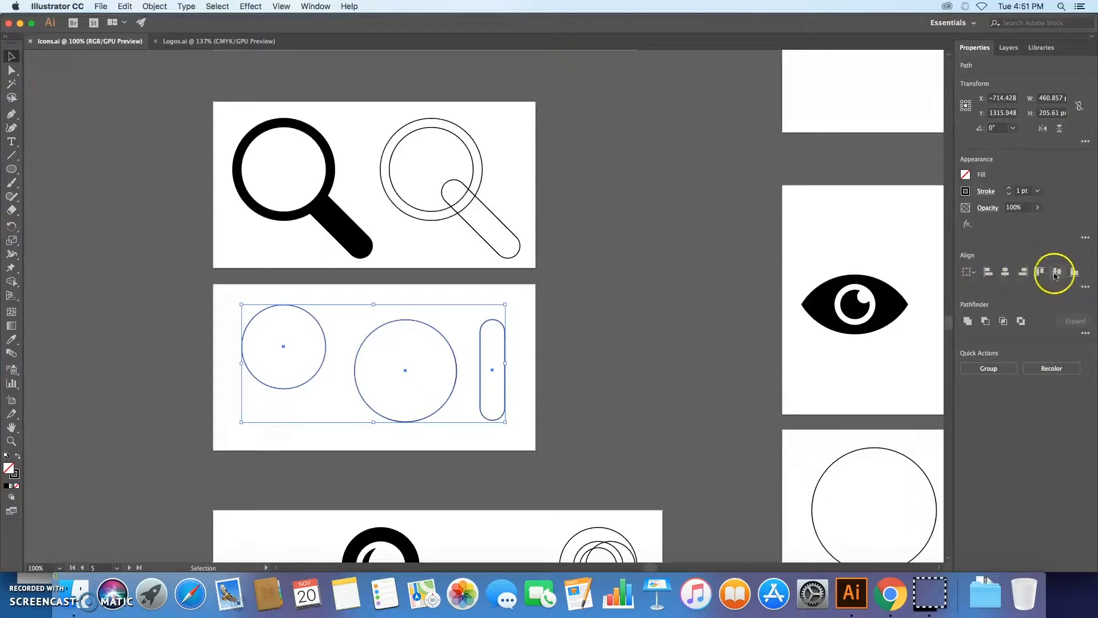
left_click(1007, 273)
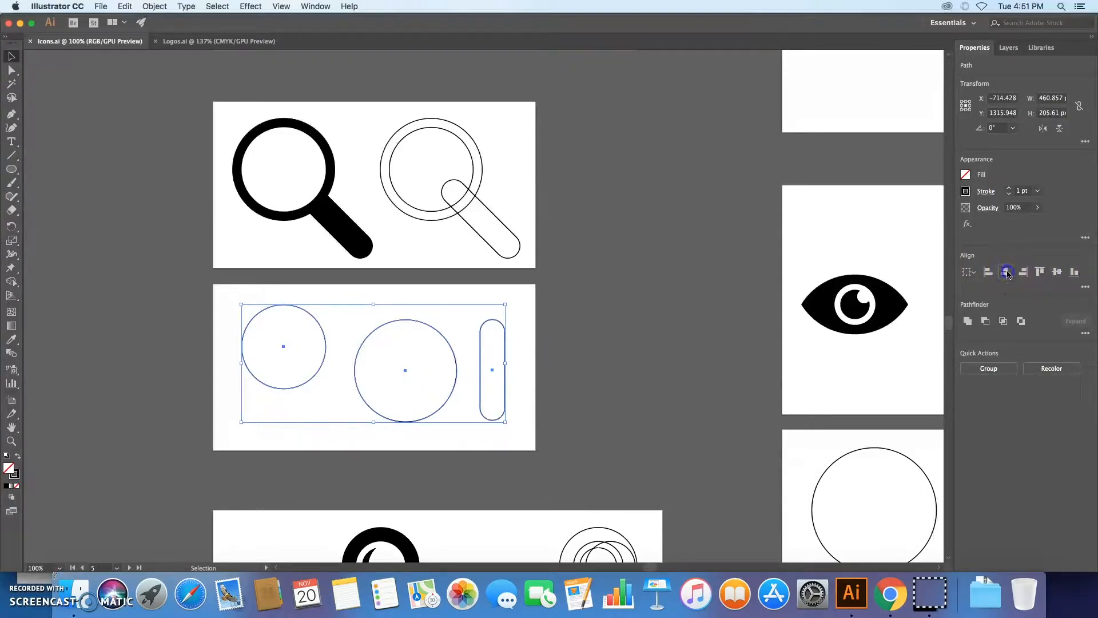
left_click(1060, 274)
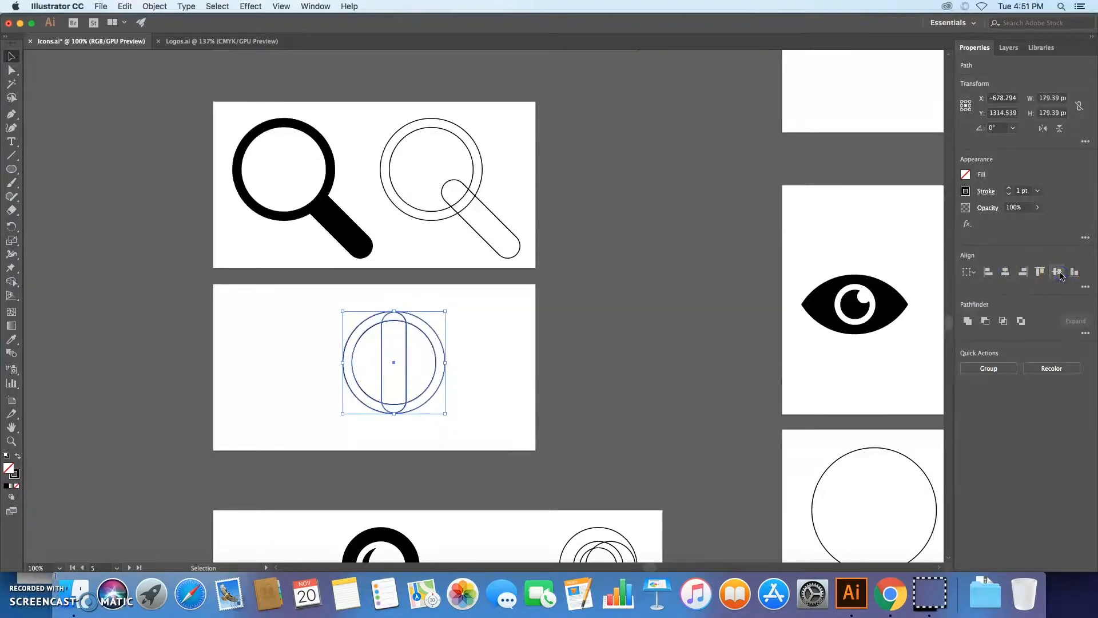
left_click(467, 318)
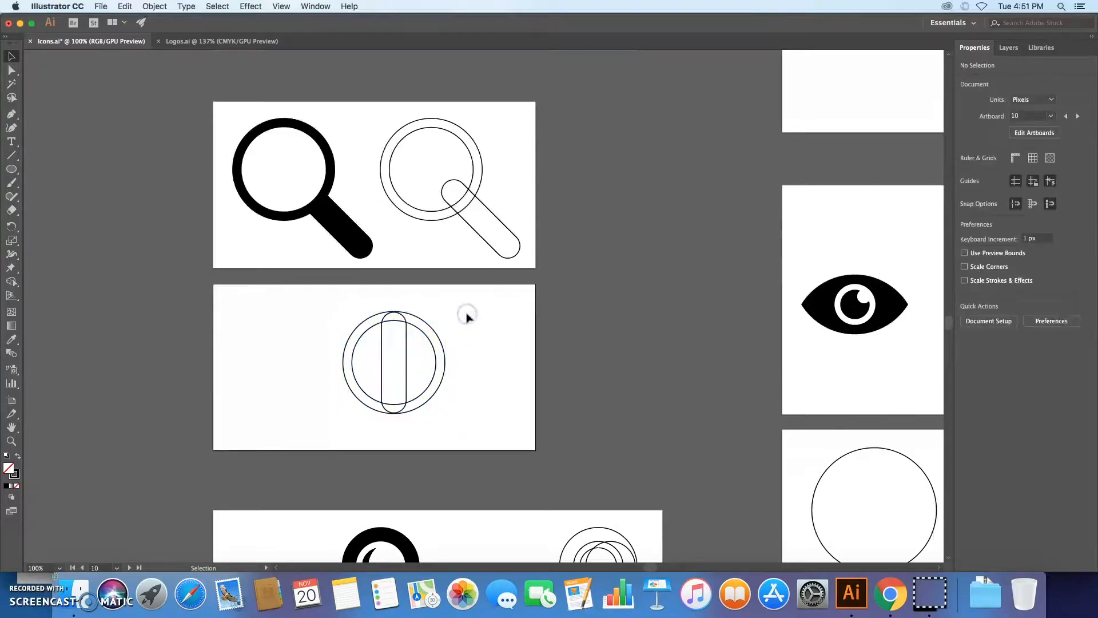
Move the rounded bar straight down so only its upper end overlaps the bottom of both circles as a handle.
left_click(409, 359)
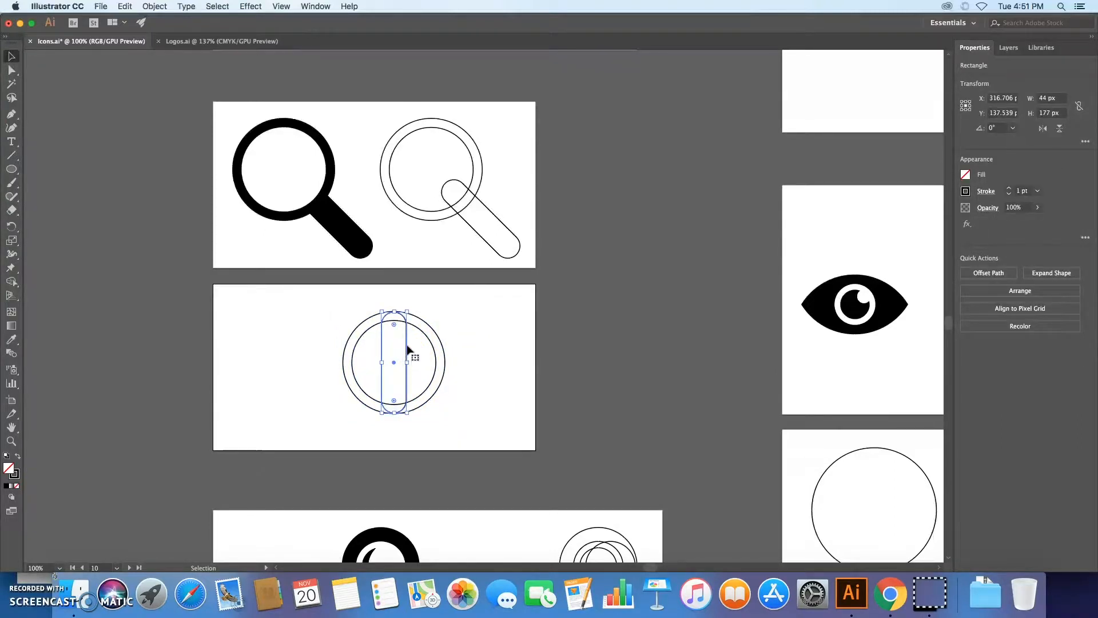
left_click_drag(407, 349, 407, 412)
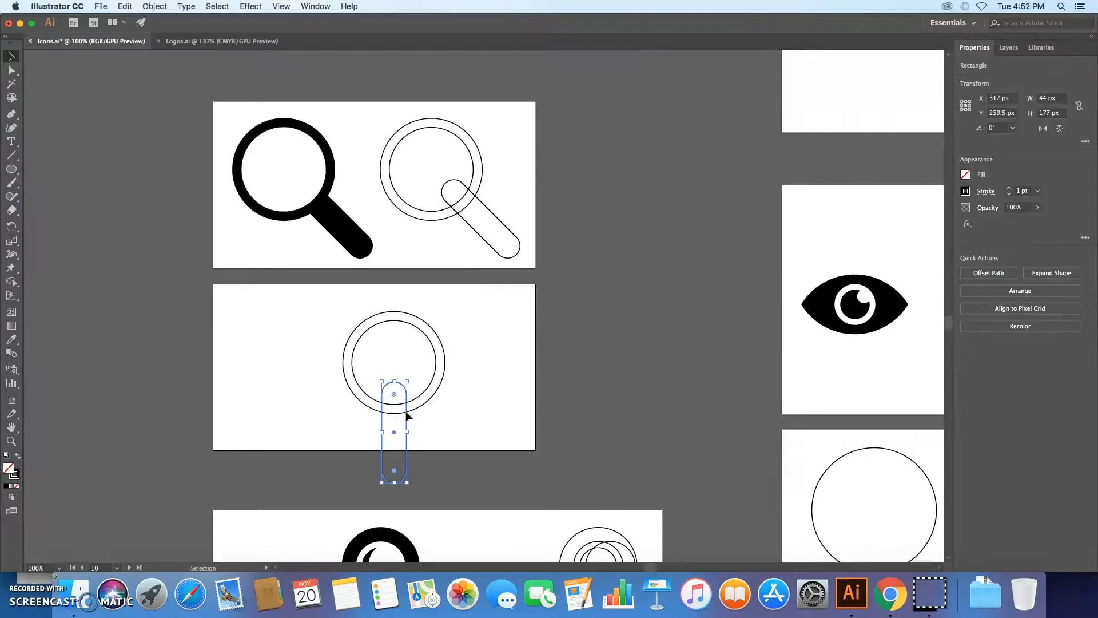
key("Up")
key("Up")
key("Up")
key("Up")
key("Up")
key("Up")
key("Down")
key("Down")
key("Down")
key("Down")
key("Down")
key("Down")
key("shift+Up")
key("shift+Down")
key("shift+Down")
key("shift+Down")
key("shift+Down")
key("shift+Up")
Rotate the circles and handle together counterclockwise until the handle points diagonally down to the right, and move the outline inside its artboard.
left_click_drag(331, 309, 475, 502)
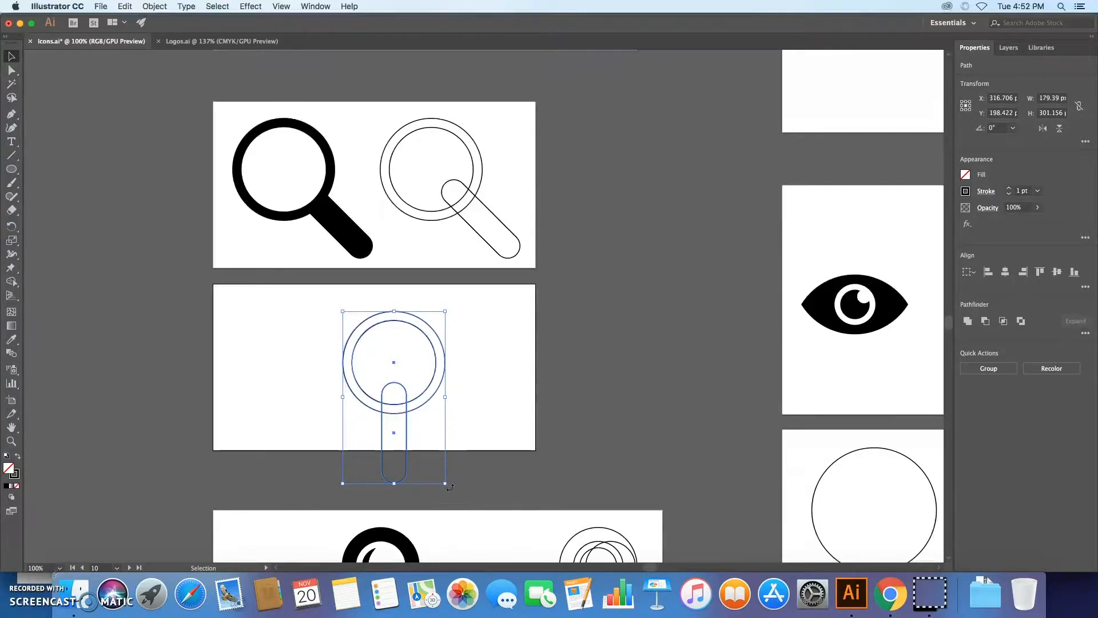
left_click_drag(450, 487, 482, 432)
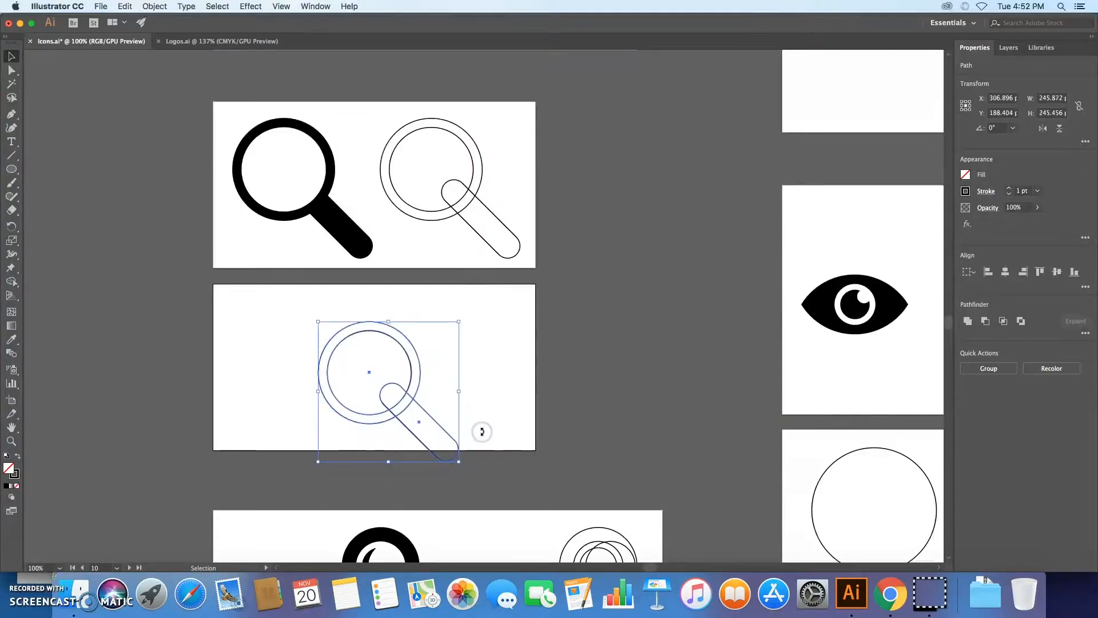
left_click_drag(415, 371, 402, 344)
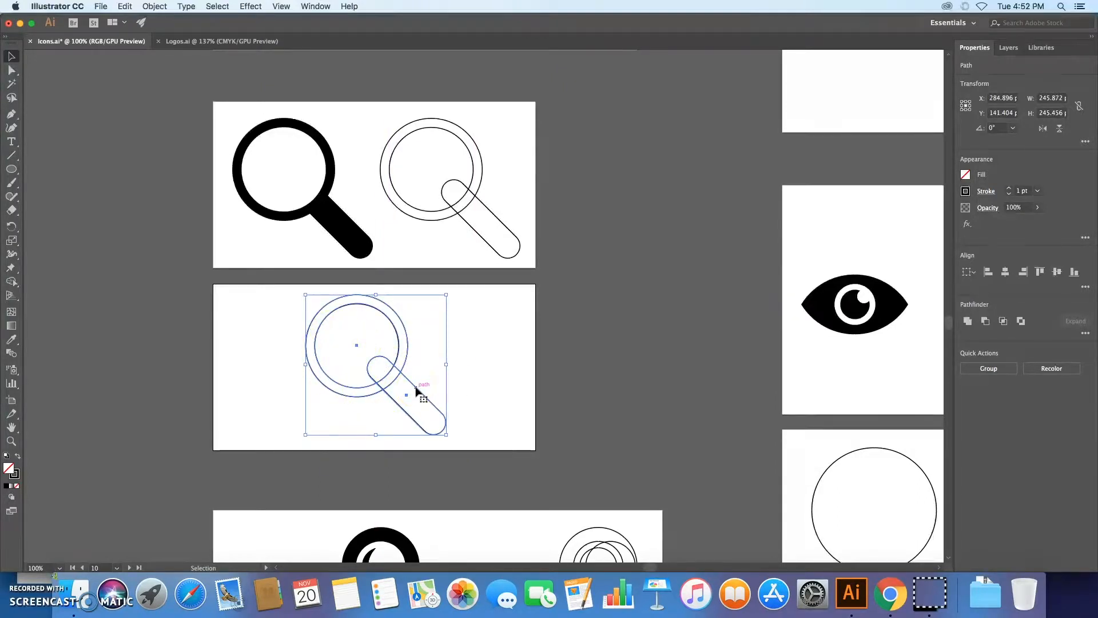
Merge the ring, the overlap and the handle into one magnifying glass shape with the Shape Builder tool.
left_click(15, 286)
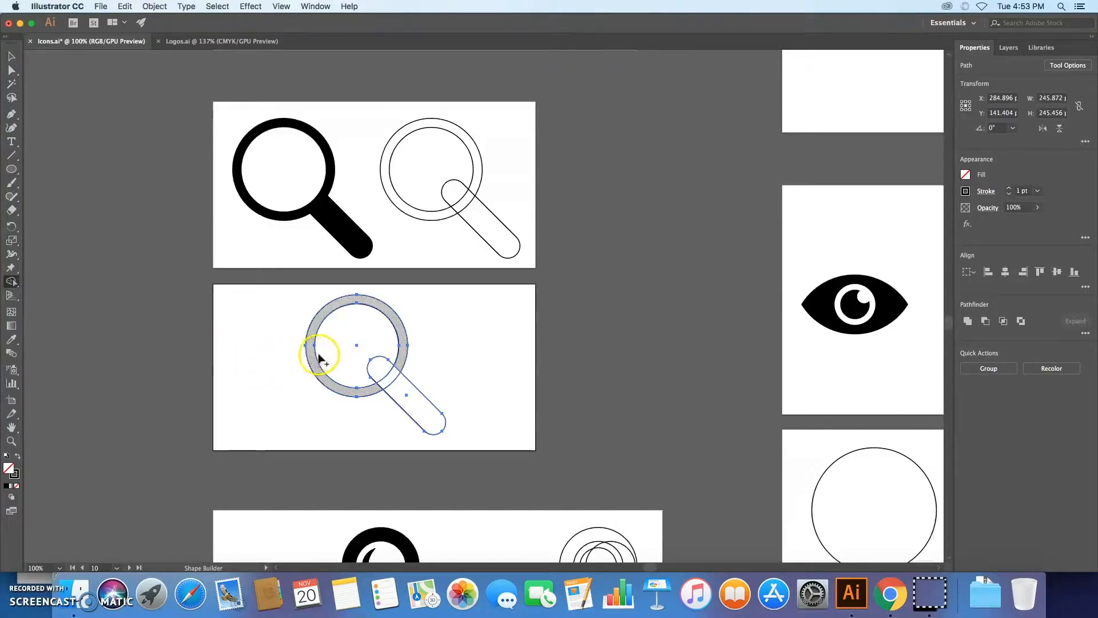
left_click(384, 369)
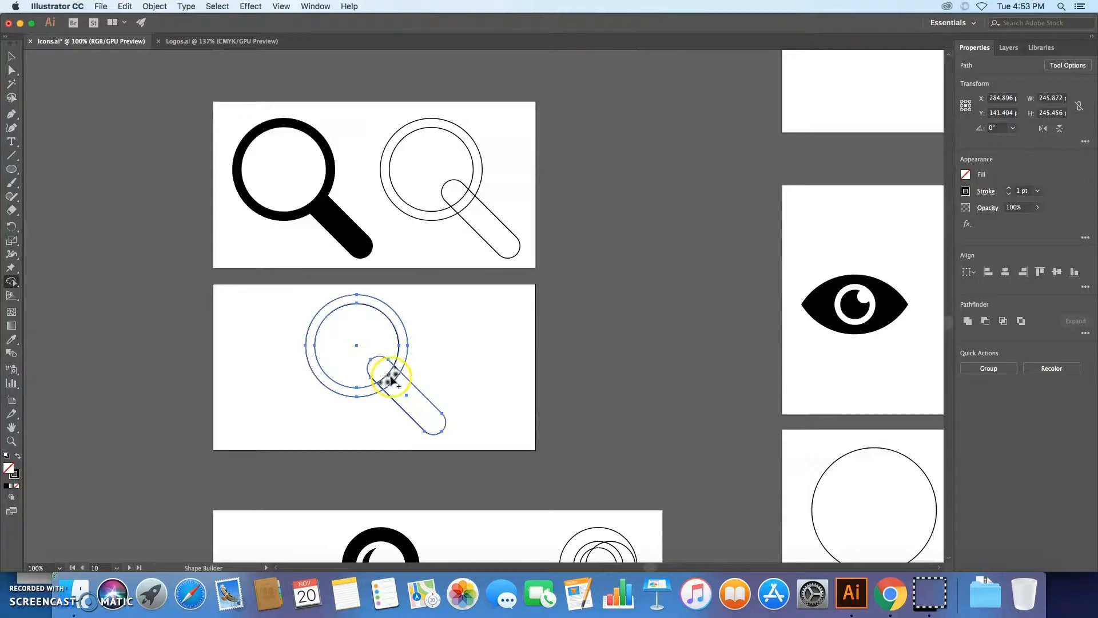
left_click_drag(402, 390, 393, 383)
left_click(393, 382)
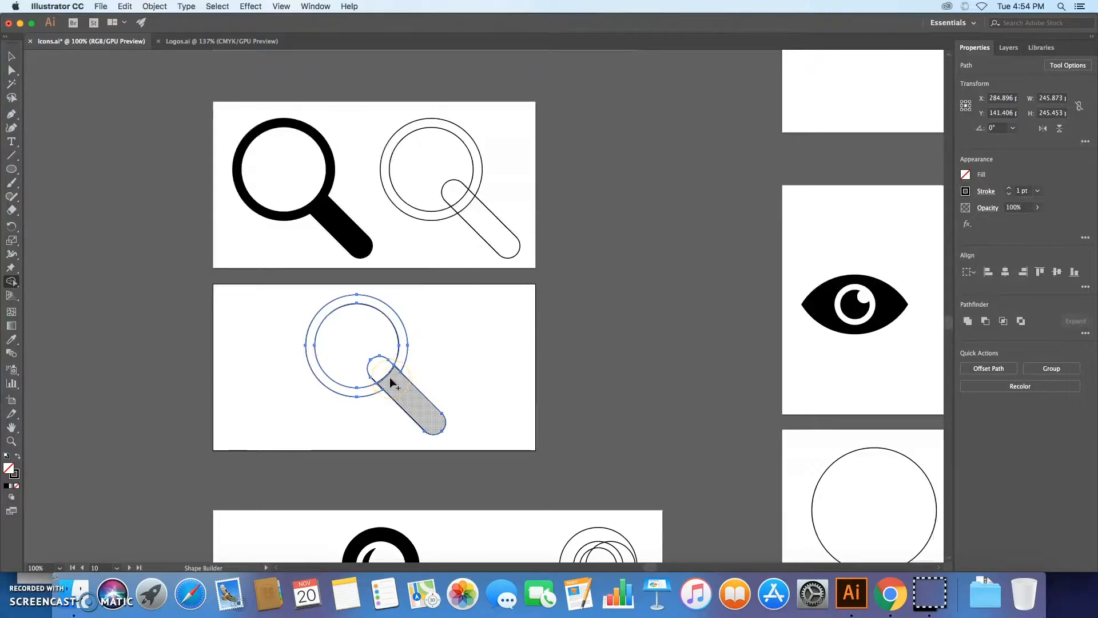
left_click_drag(393, 382, 375, 385)
left_click(397, 326)
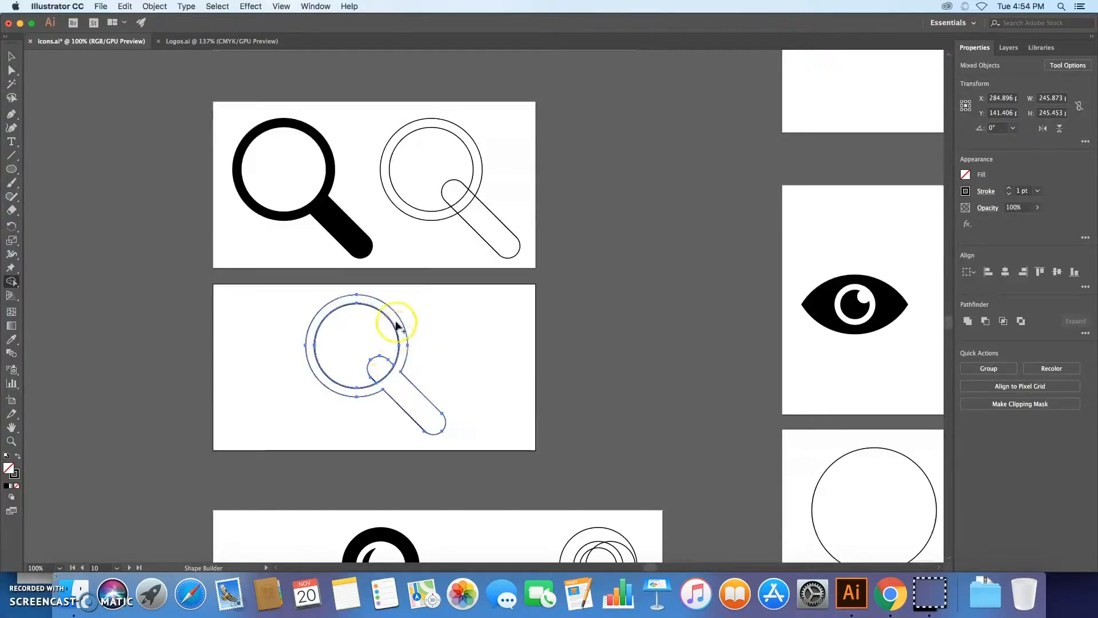
left_click(407, 405)
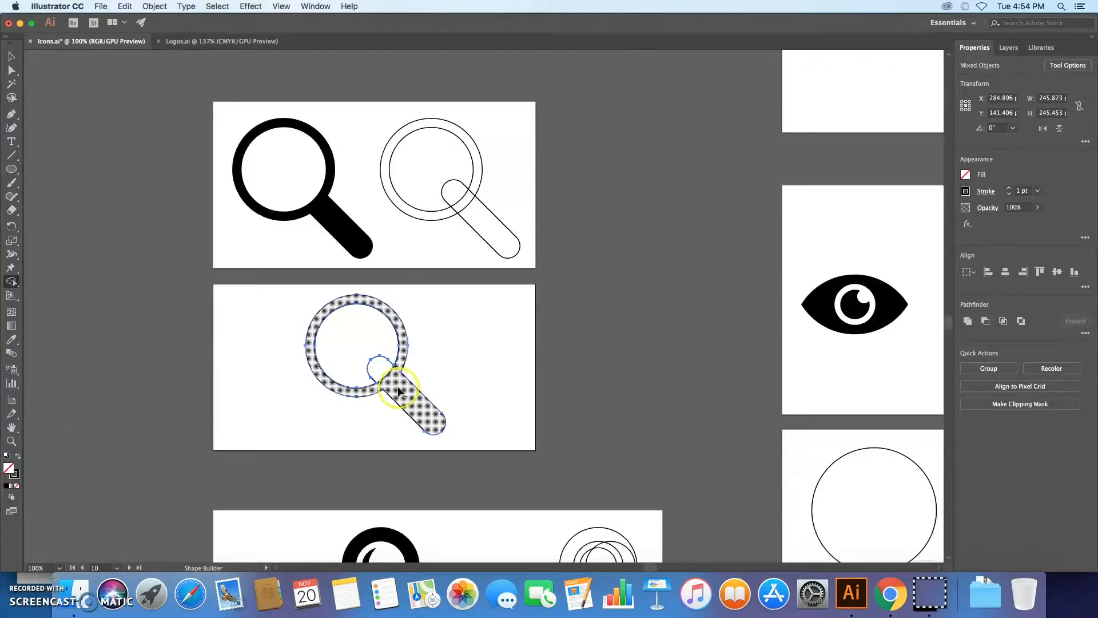
Delete the inner lens area and the handle tip inside it with the Shape Builder, leaving an open ring.
left_click(367, 348)
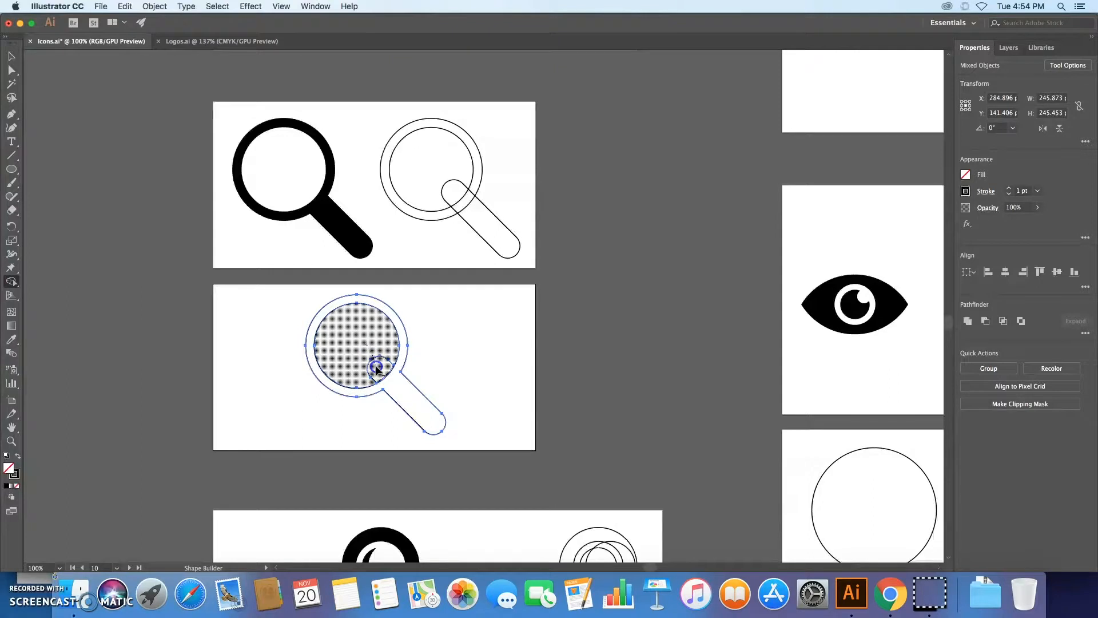
left_click(376, 369, "alt")
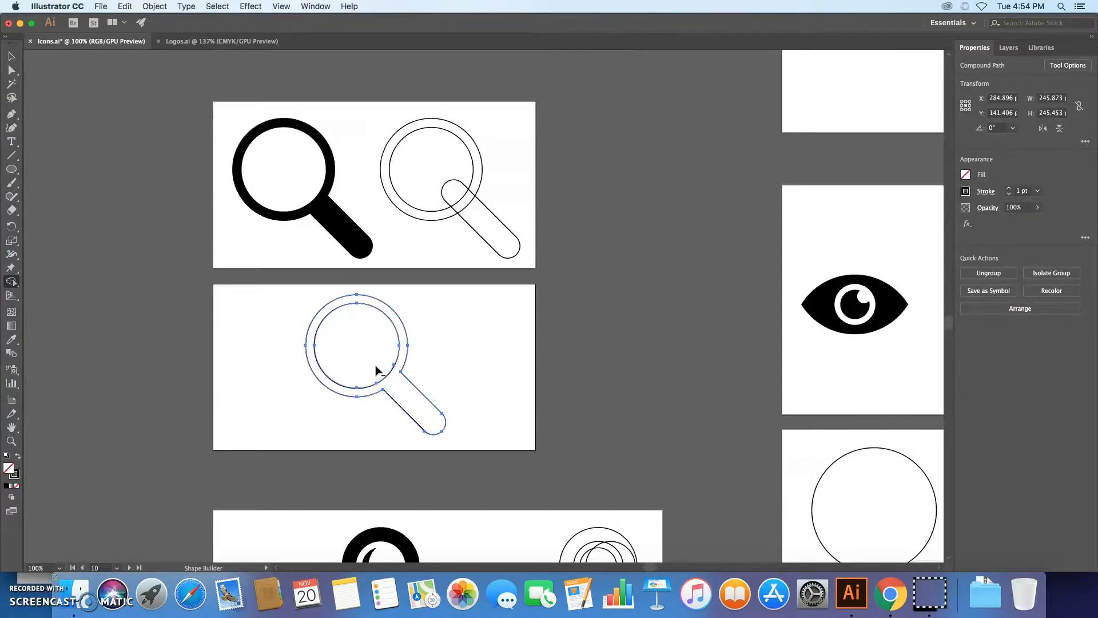
left_click(11, 57)
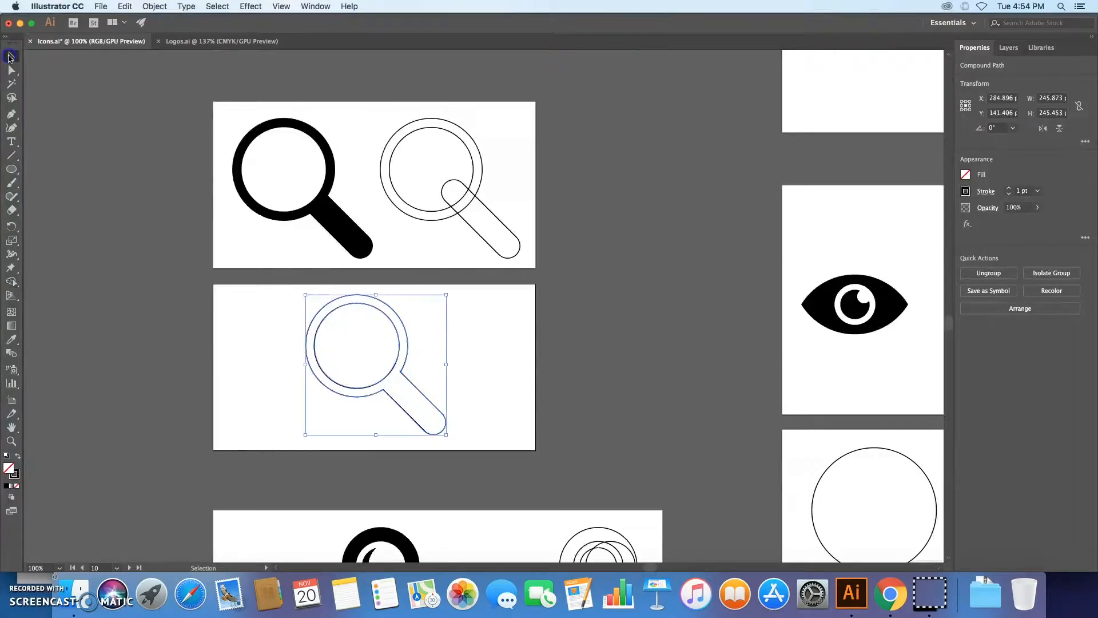
Fill the merged magnifying glass with green, remove its stroke and deselect it.
double_click(10, 468)
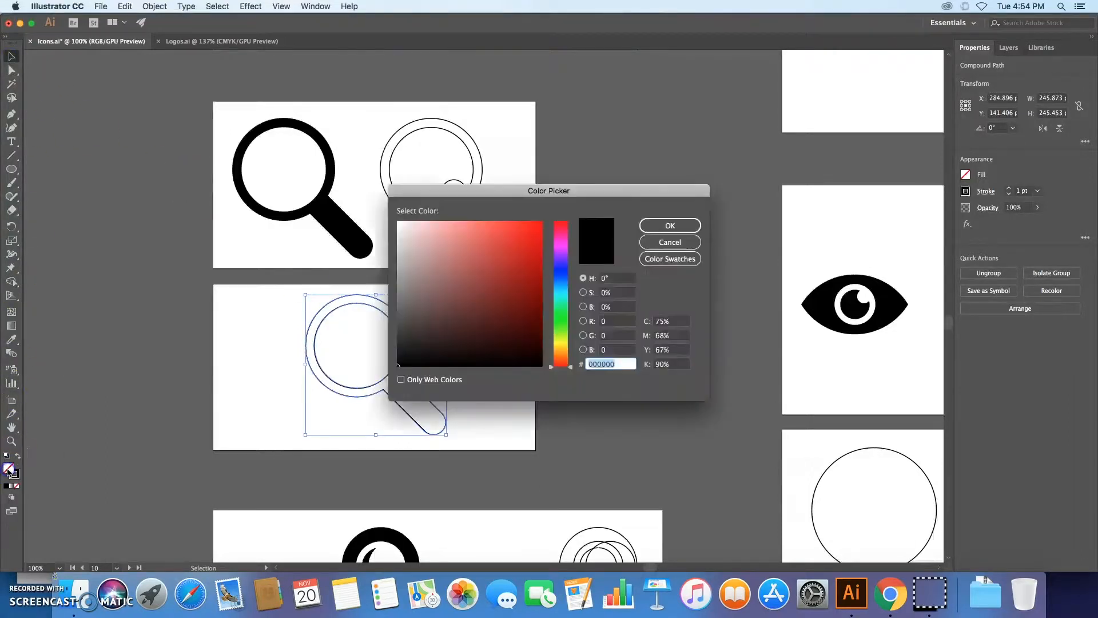
left_click(561, 326)
left_click(510, 257)
left_click(647, 231)
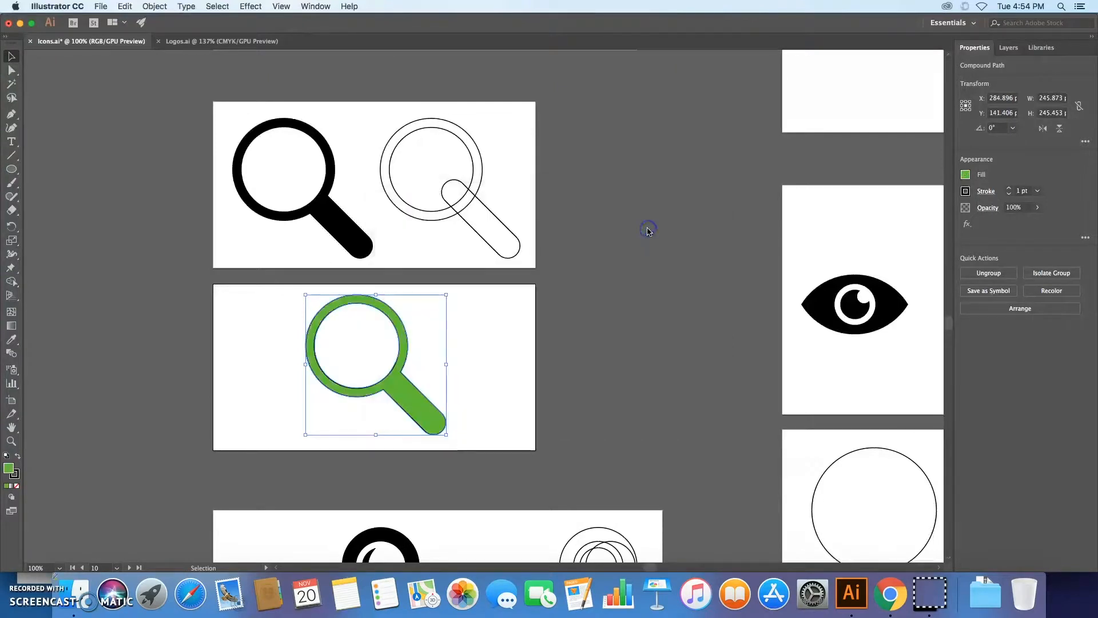
left_click(14, 474)
left_click(17, 486)
left_click(129, 428)
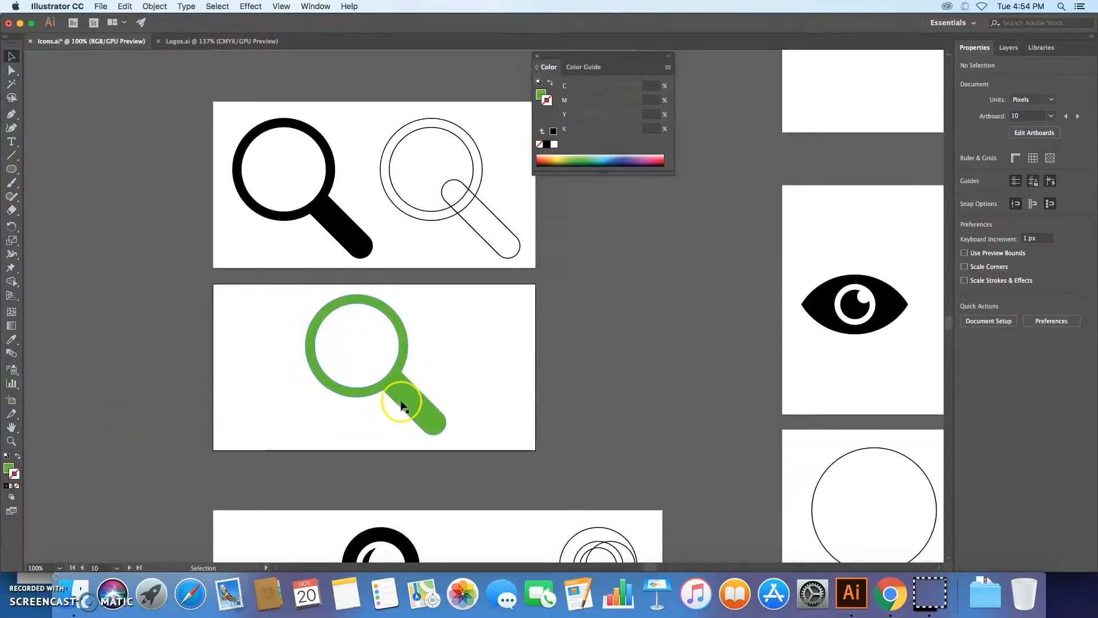
Move the green magnifying glass to the left so its lens straddles the artboard's left edge.
left_click_drag(404, 395, 255, 368)
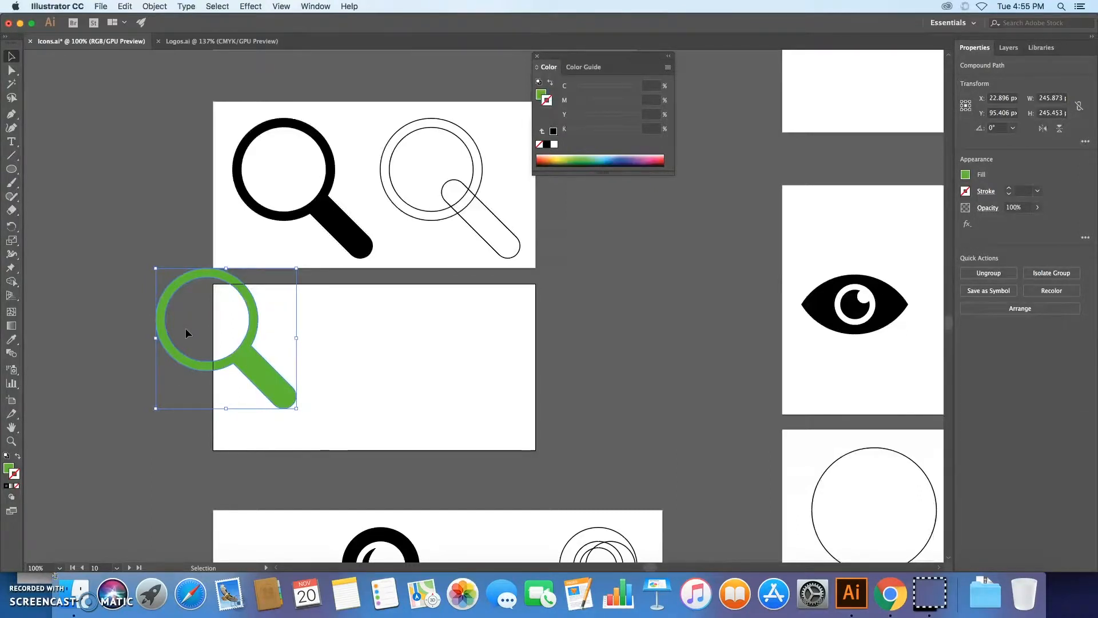
scroll(375, 369, "up", 1)
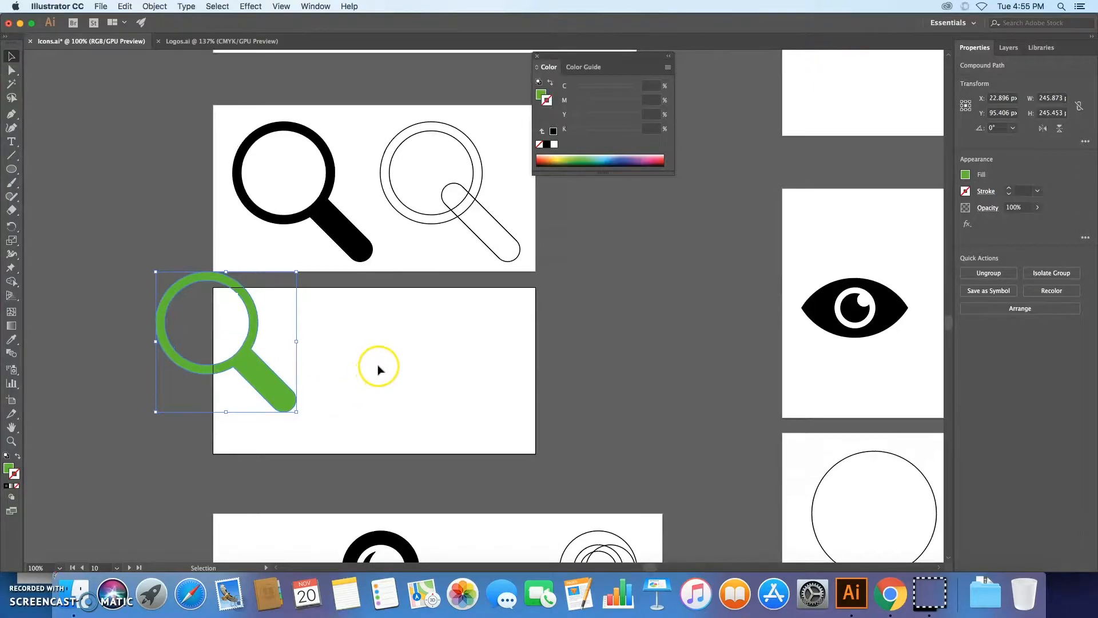
Centre the long bar and three circles on each other horizontally and vertically on the artboard below the wand-like icon, and show the extra alignment options.
scroll(378, 369, "down", 10)
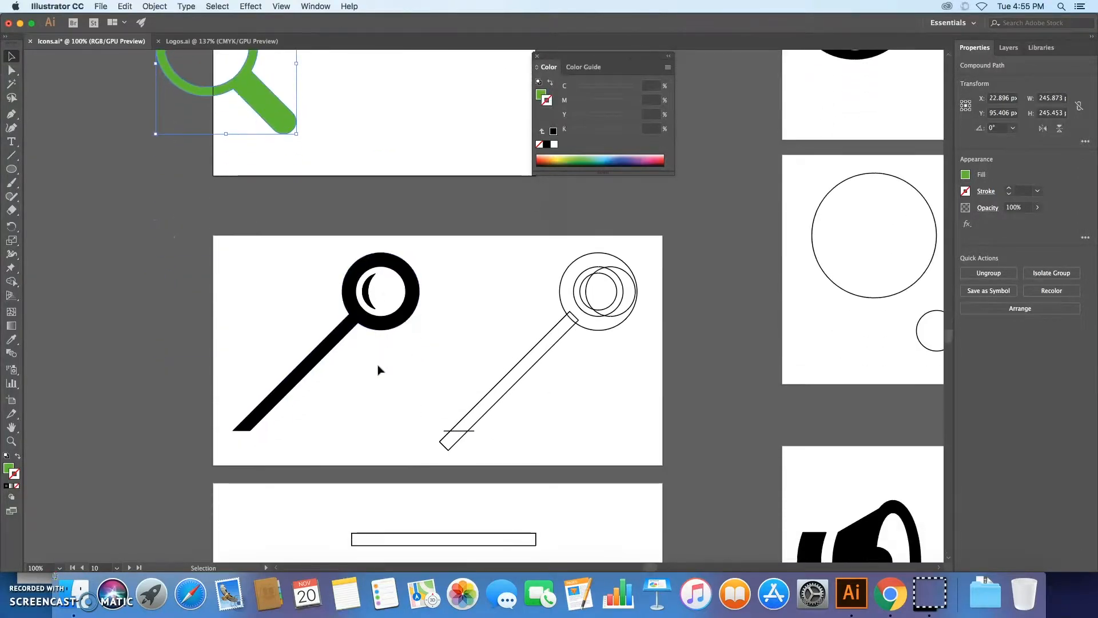
scroll(377, 369, "down", 5)
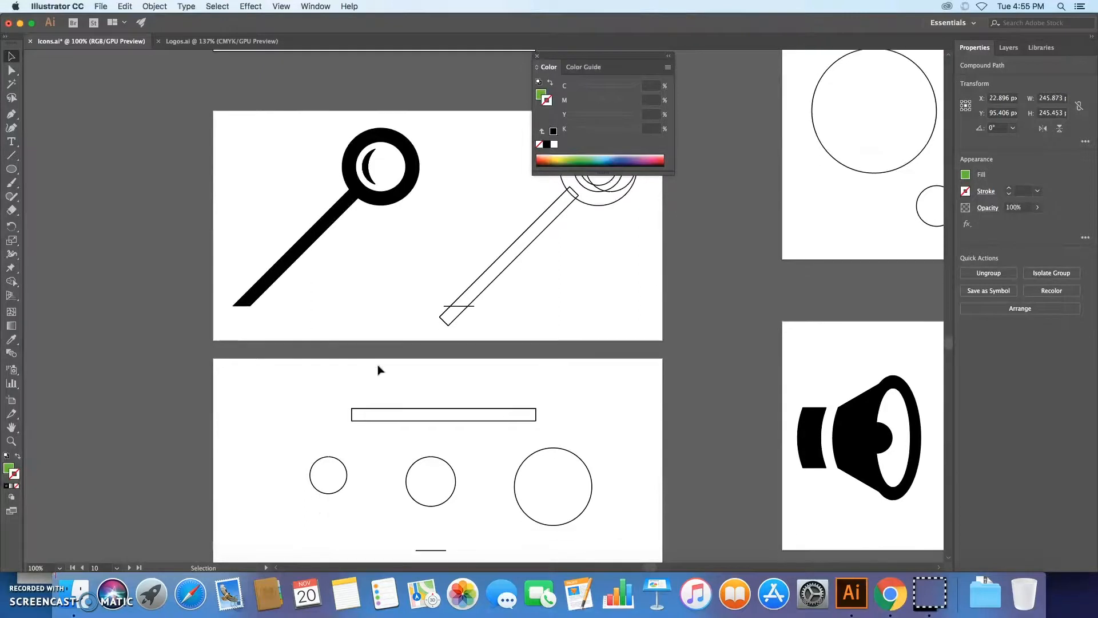
scroll(379, 369, "down", 2)
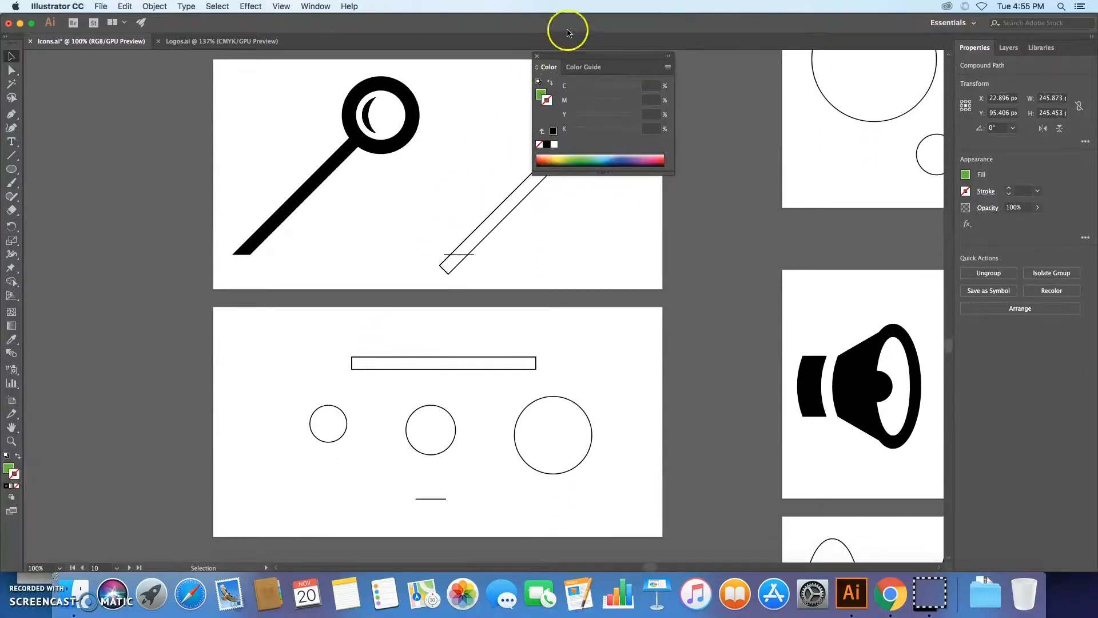
left_click(536, 56)
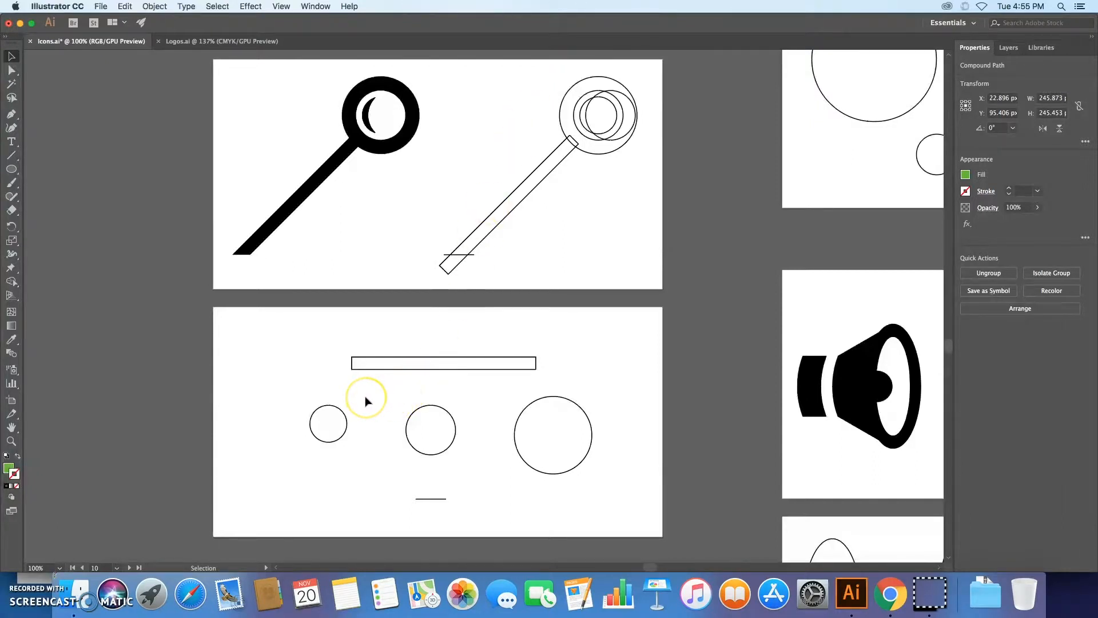
left_click_drag(292, 360, 623, 474)
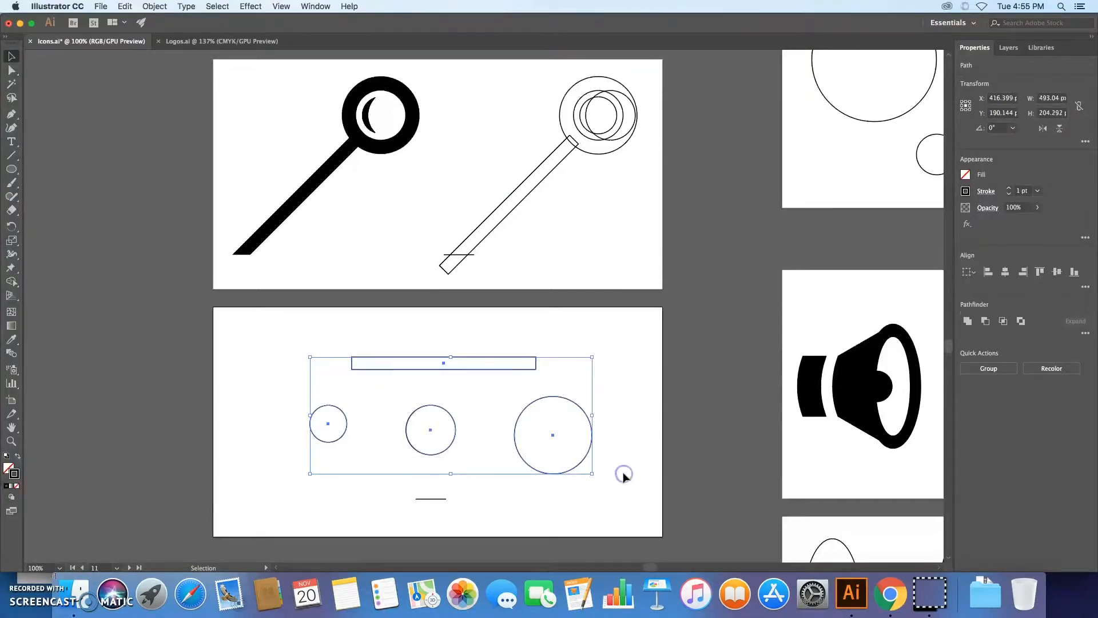
left_click(1006, 275)
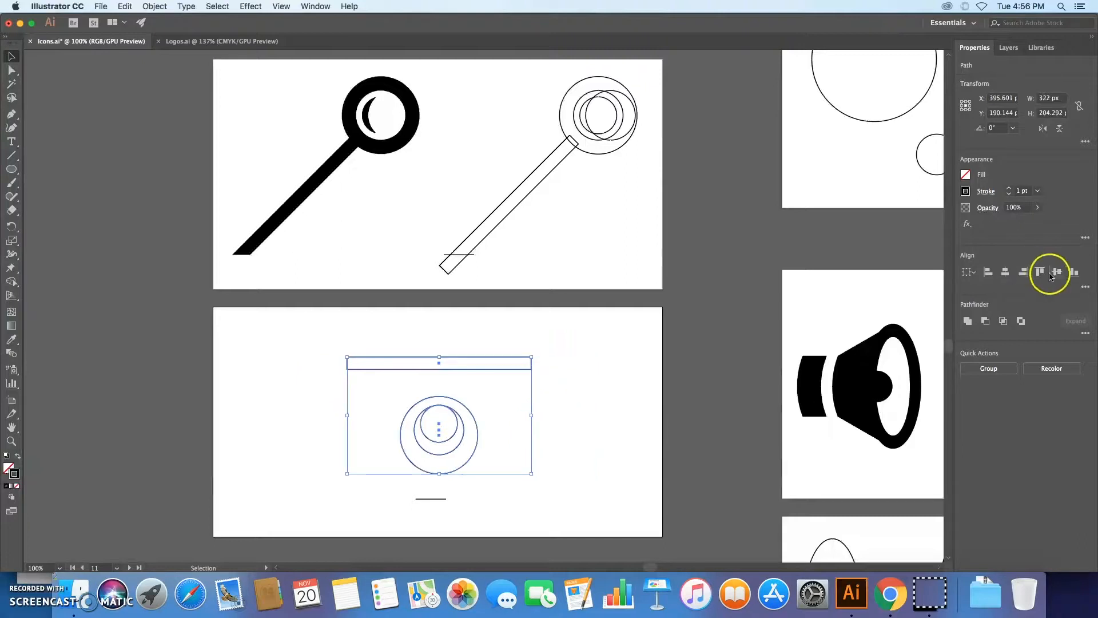
left_click(1056, 274)
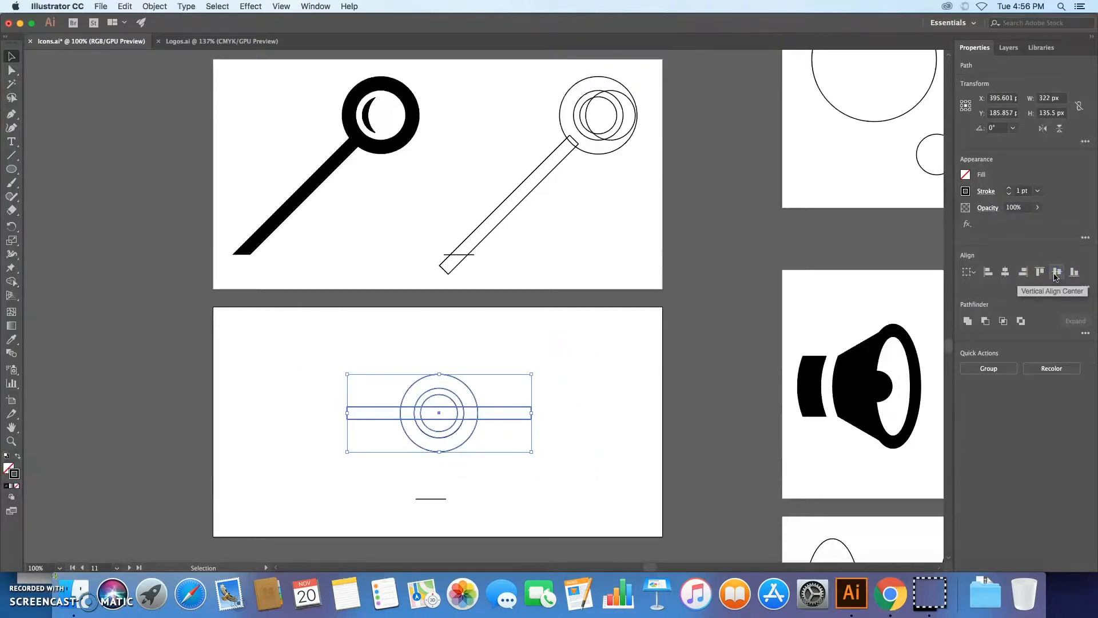
left_click(1085, 288)
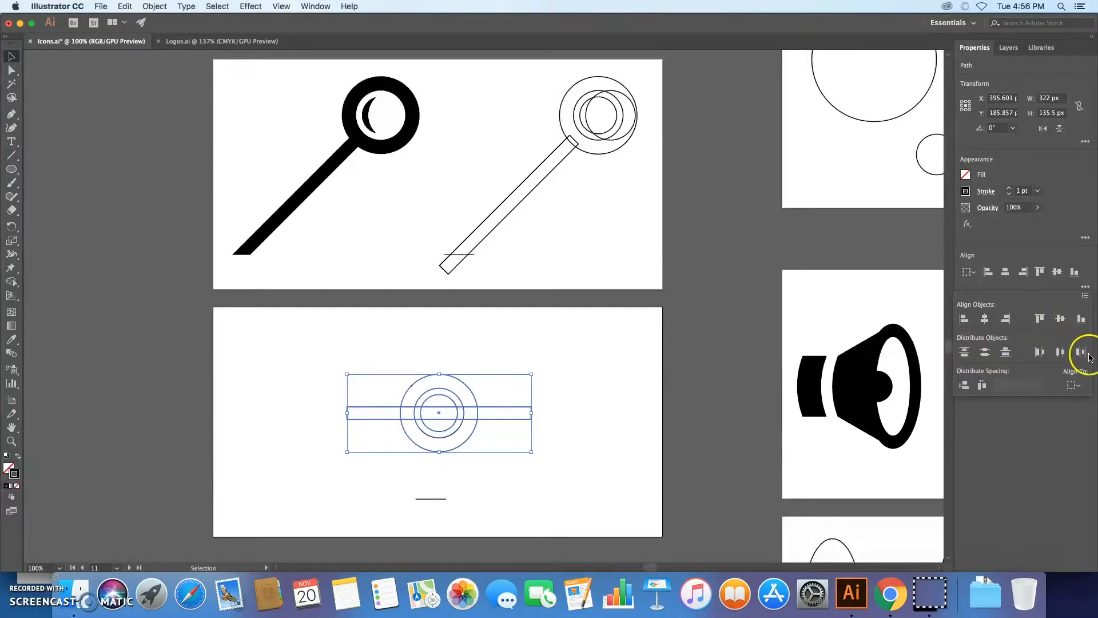
Align the bar and three circles to the artboard, centring them horizontally and vertically on it.
left_click(1078, 388)
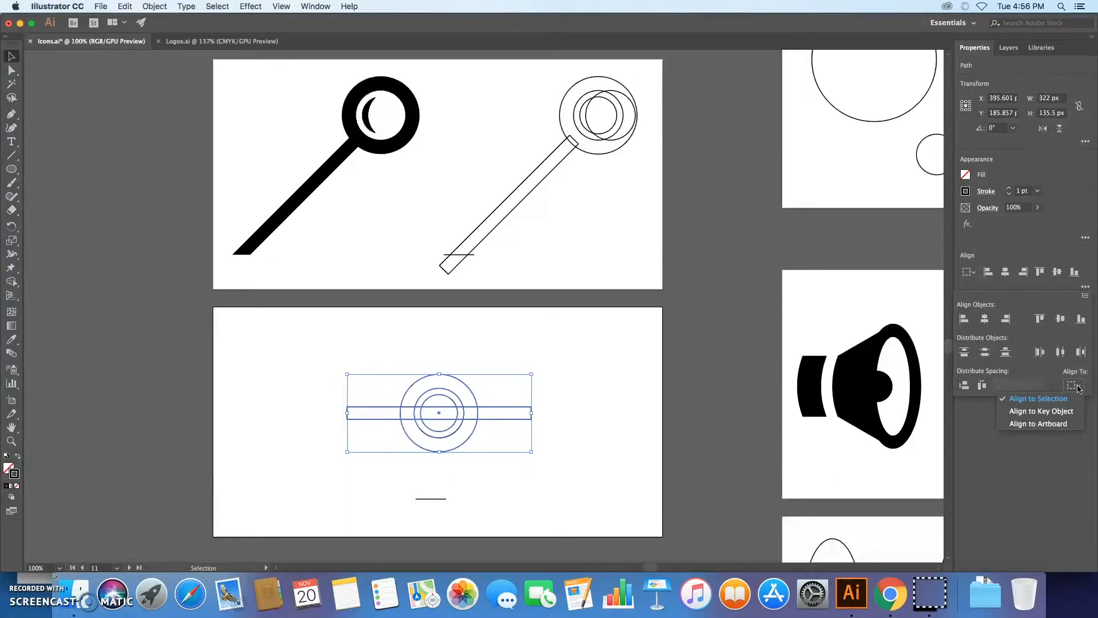
left_click(1043, 424)
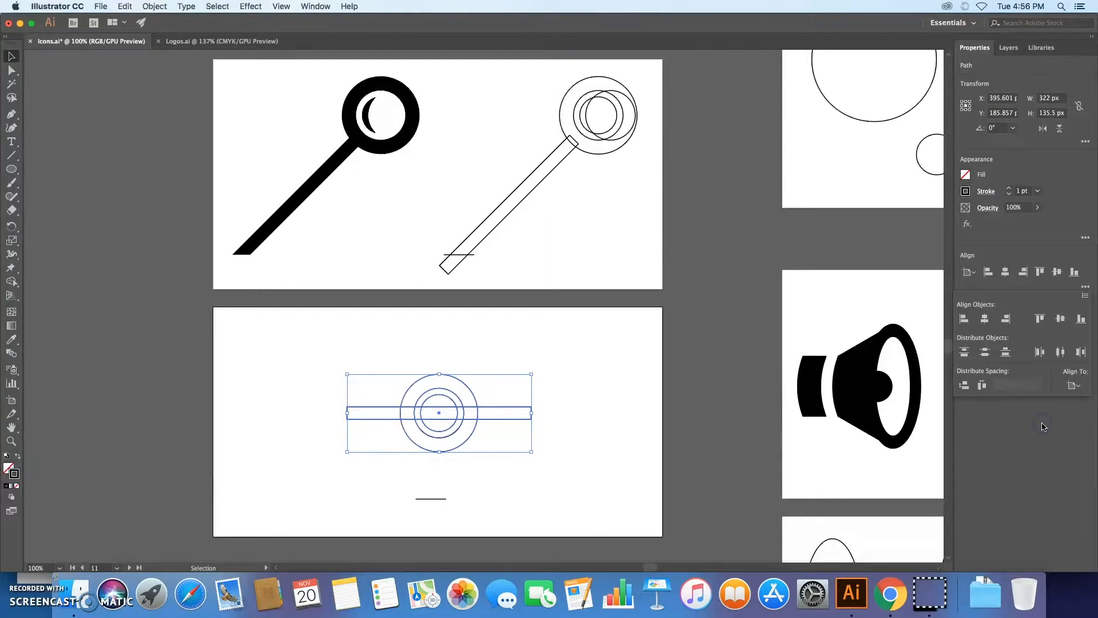
left_click(985, 319)
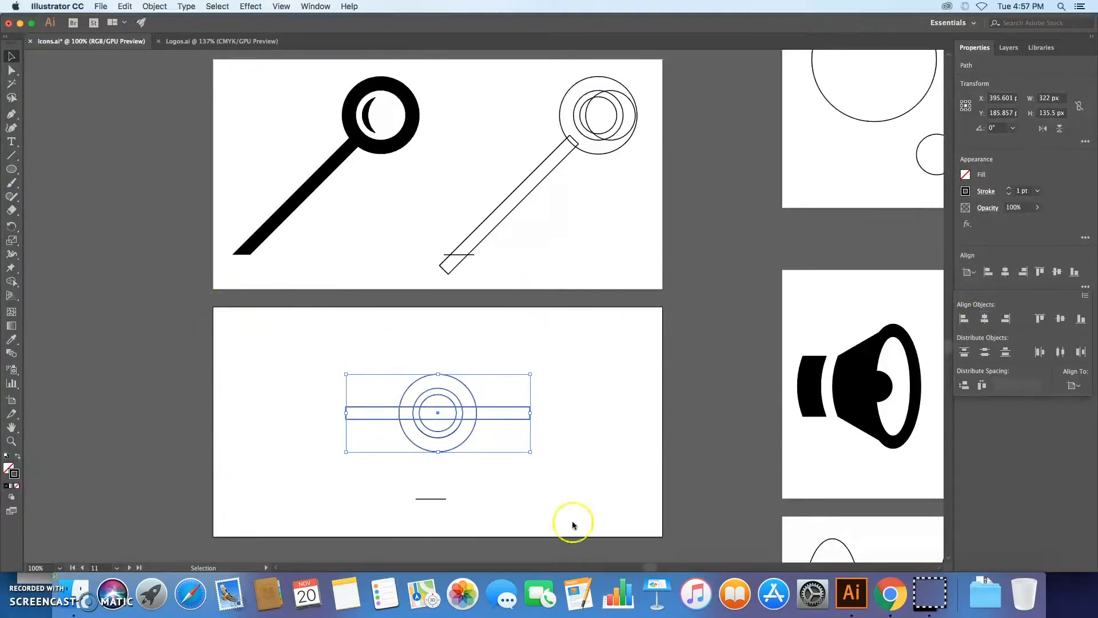
left_click(1061, 320)
left_click(1042, 324)
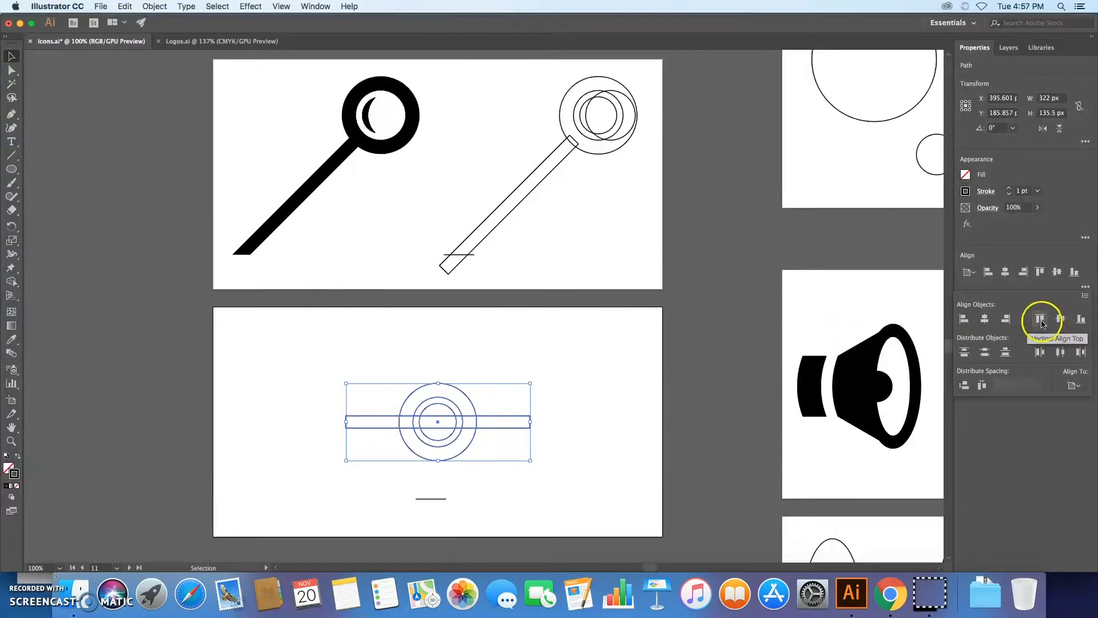
left_click(1061, 322)
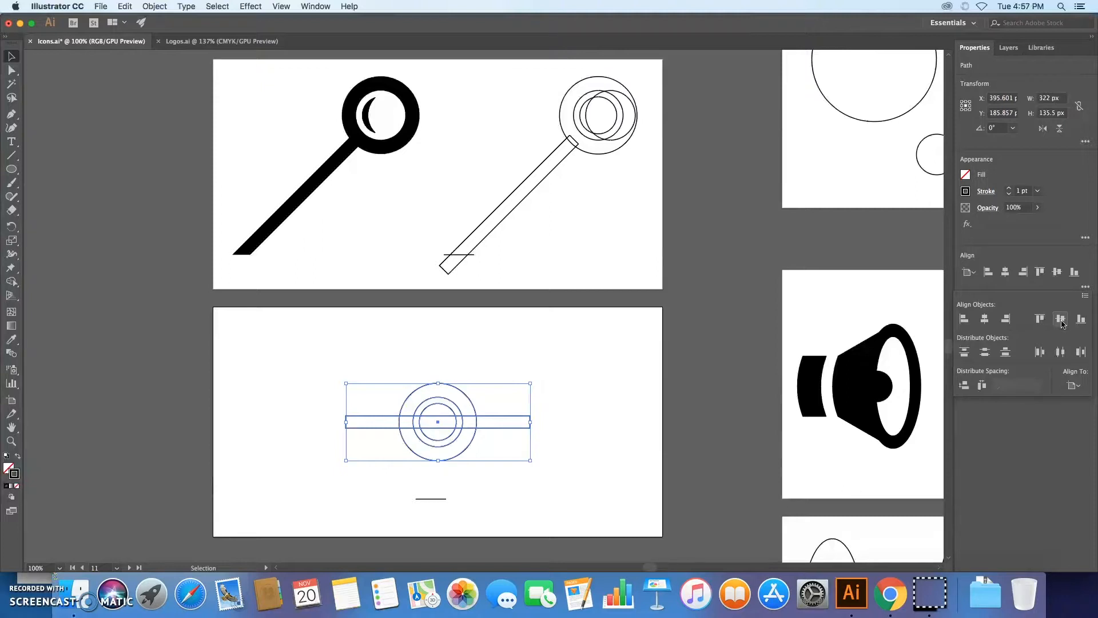
Try right-aligning the bar and circles with the largest circle as the key object, and undo the alignment.
left_click(1073, 385)
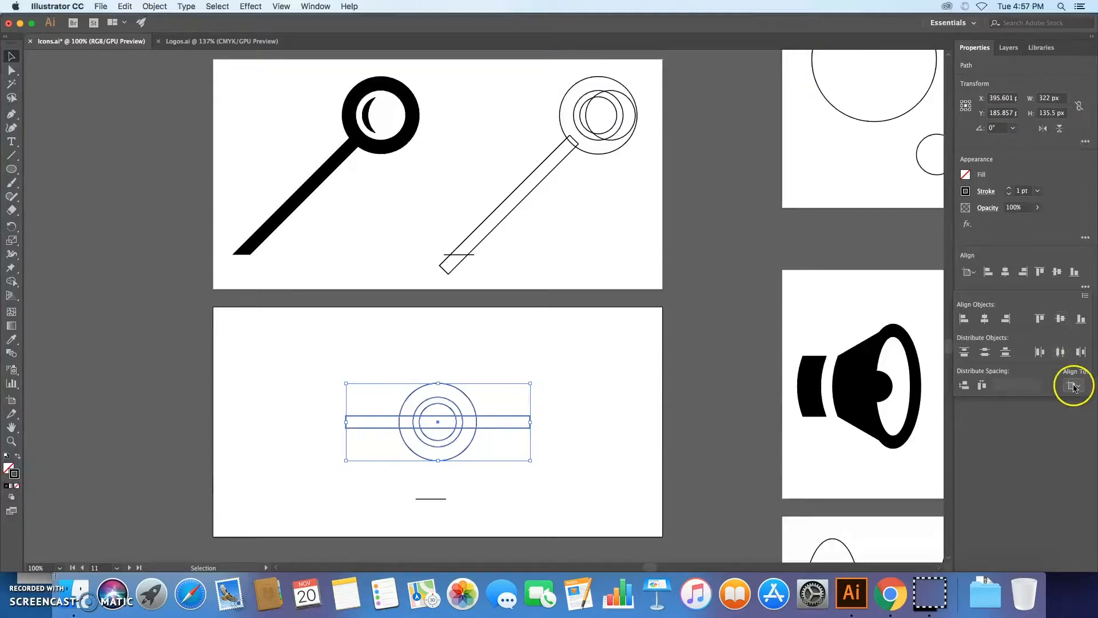
left_click(1040, 413)
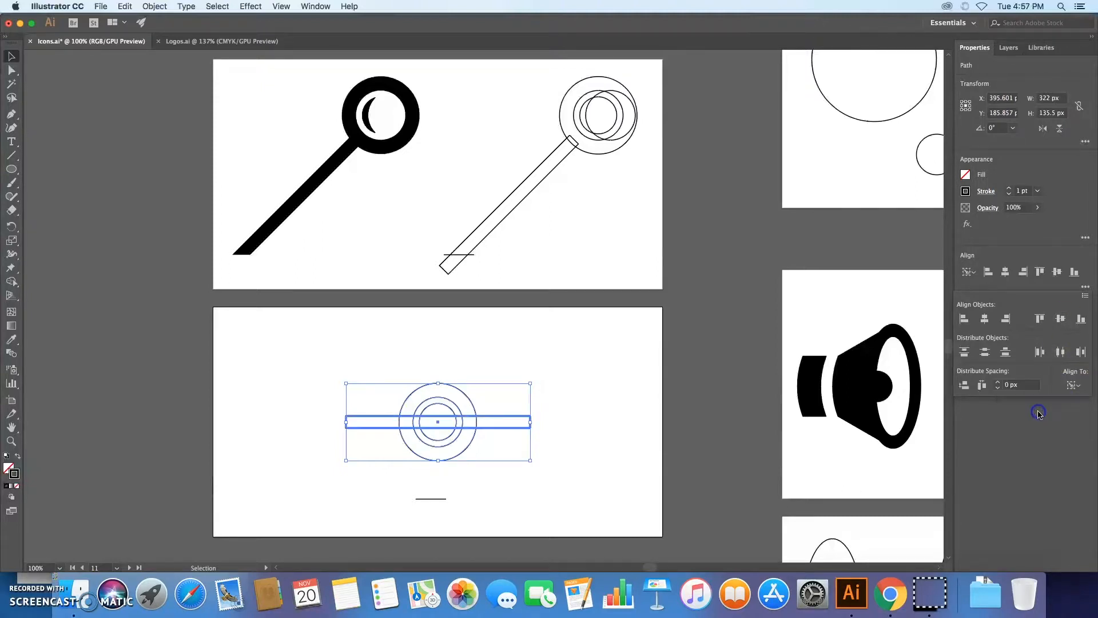
left_click(457, 407)
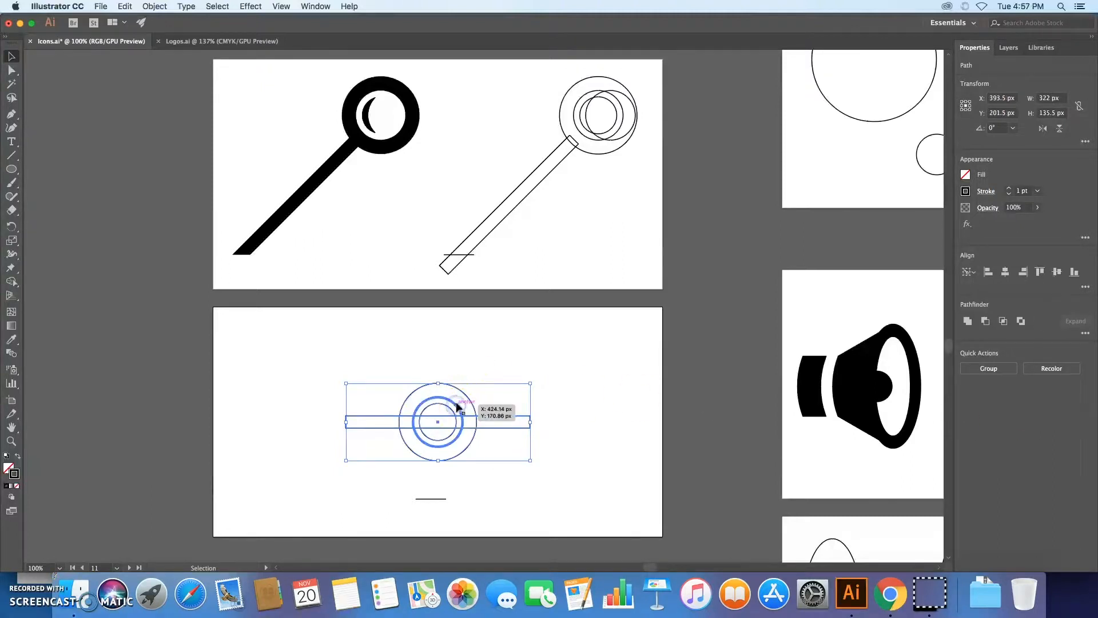
left_click(462, 393)
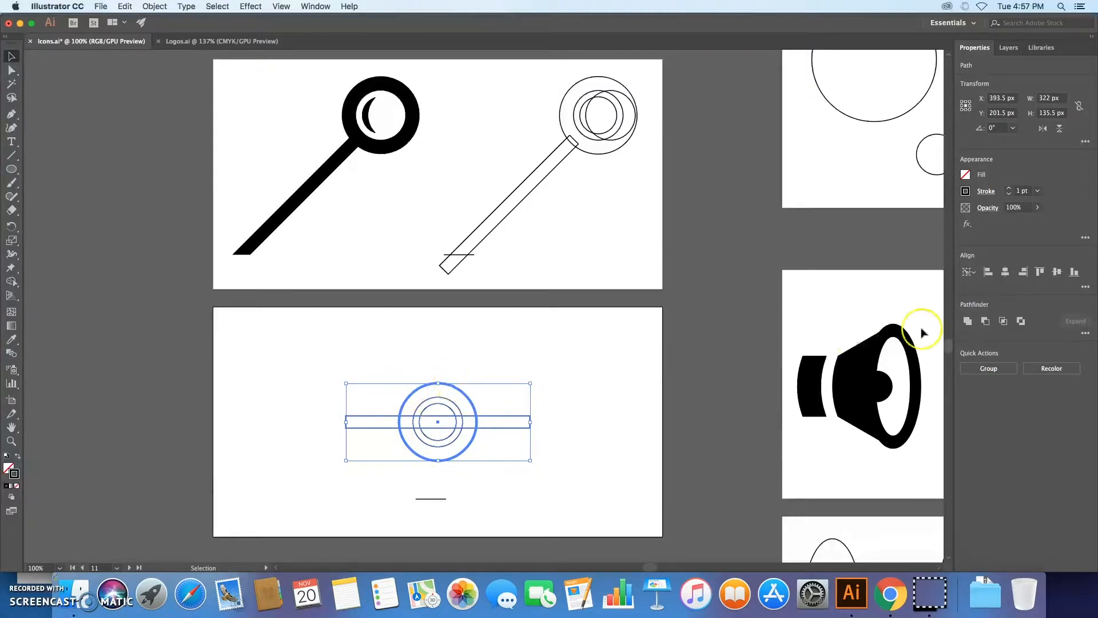
left_click(1024, 272)
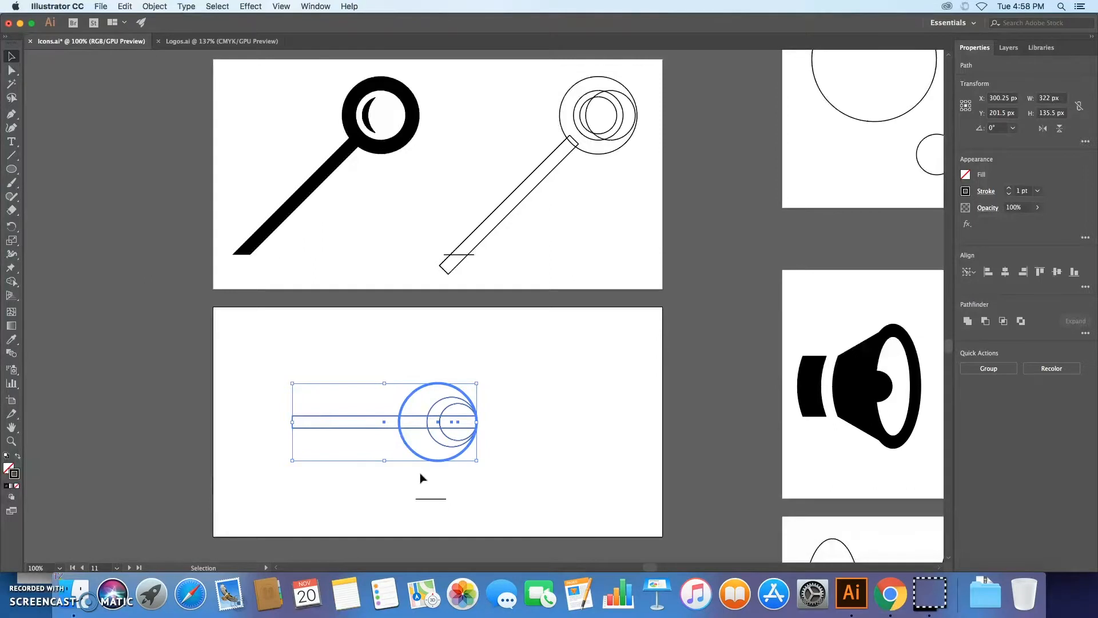
key("super+z")
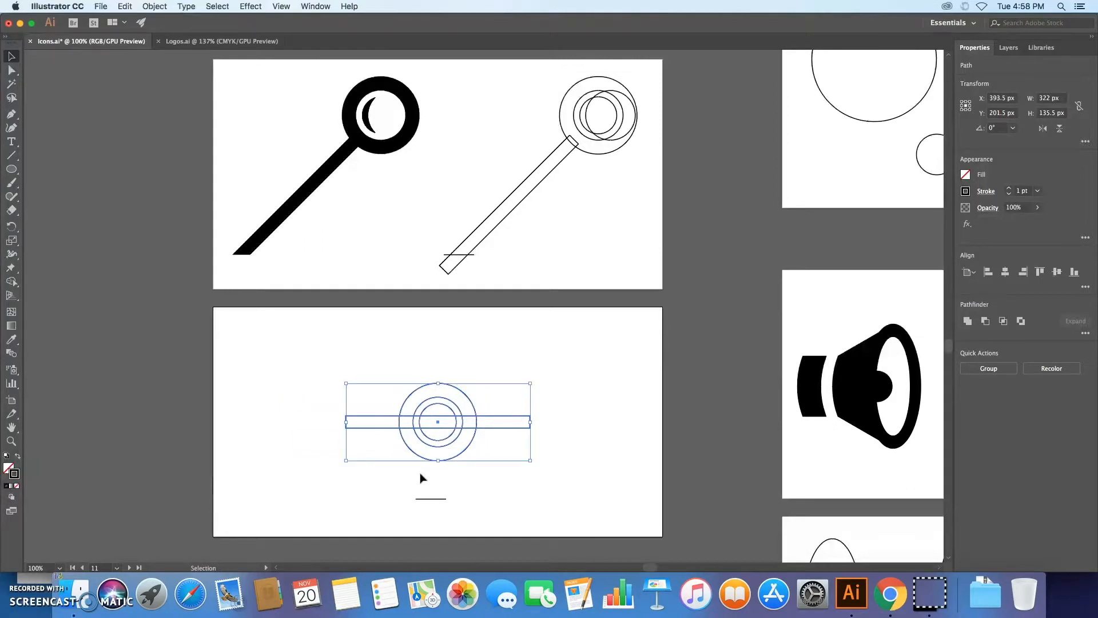
Slide the long bar left until its end just overlaps the outer circle, and rotate the bar and all circles together by 45°.
left_click(375, 480)
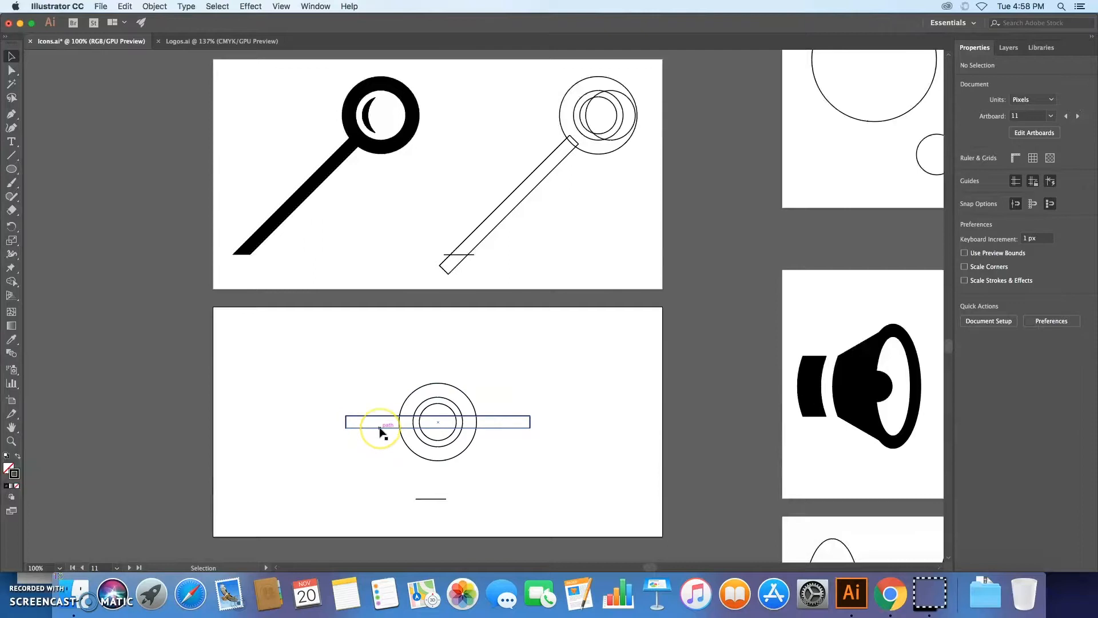
left_click_drag(380, 429, 255, 434)
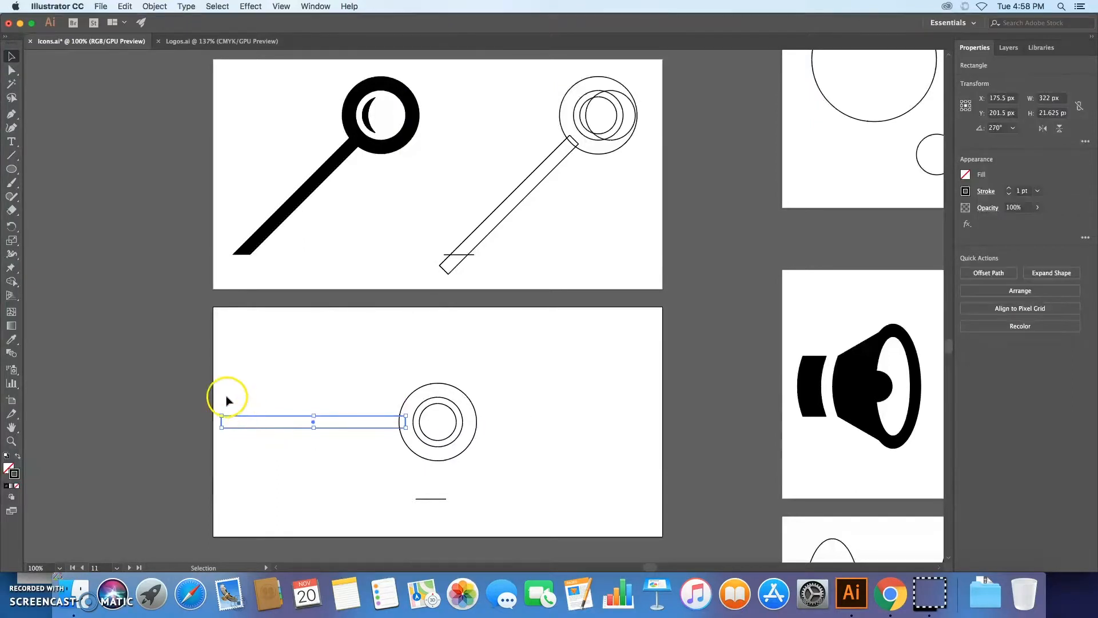
left_click_drag(226, 375, 482, 477)
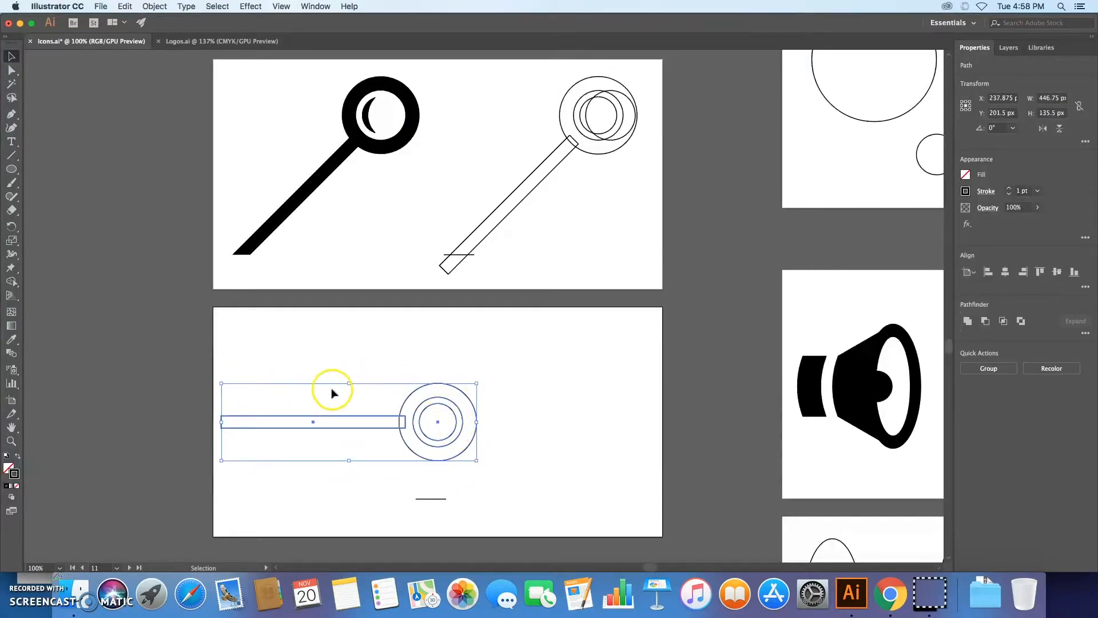
right_click(465, 396)
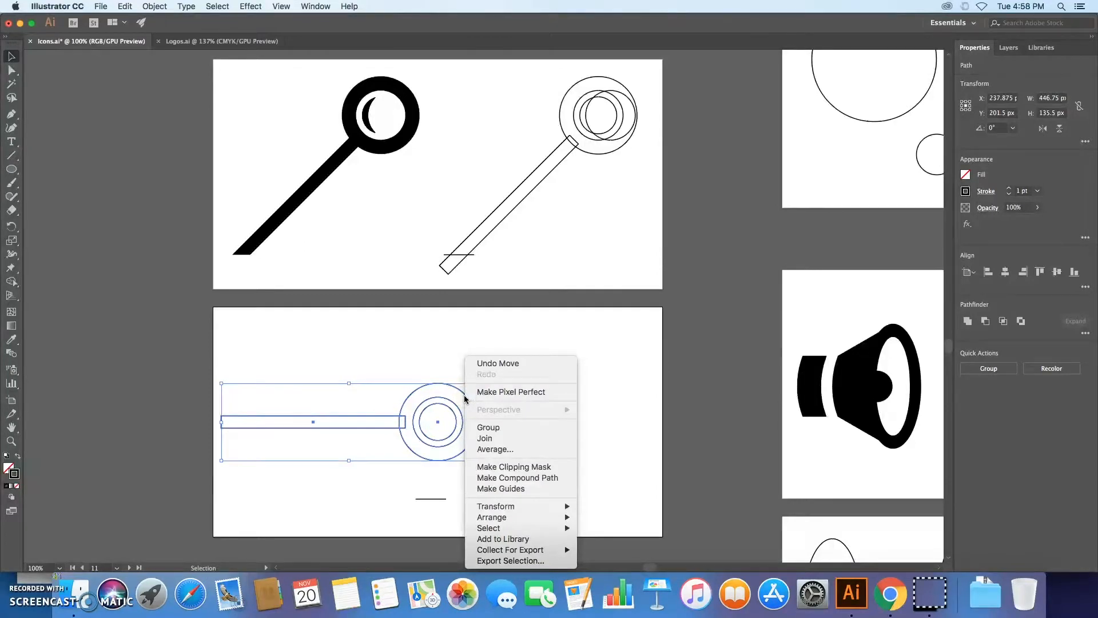
left_click(503, 505)
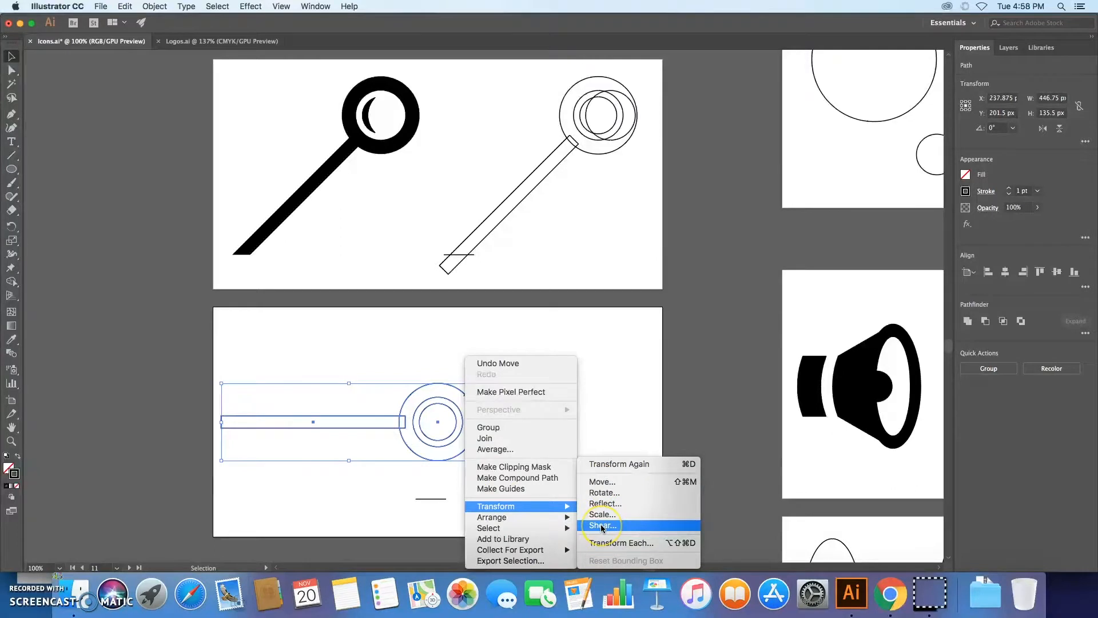
left_click(601, 493)
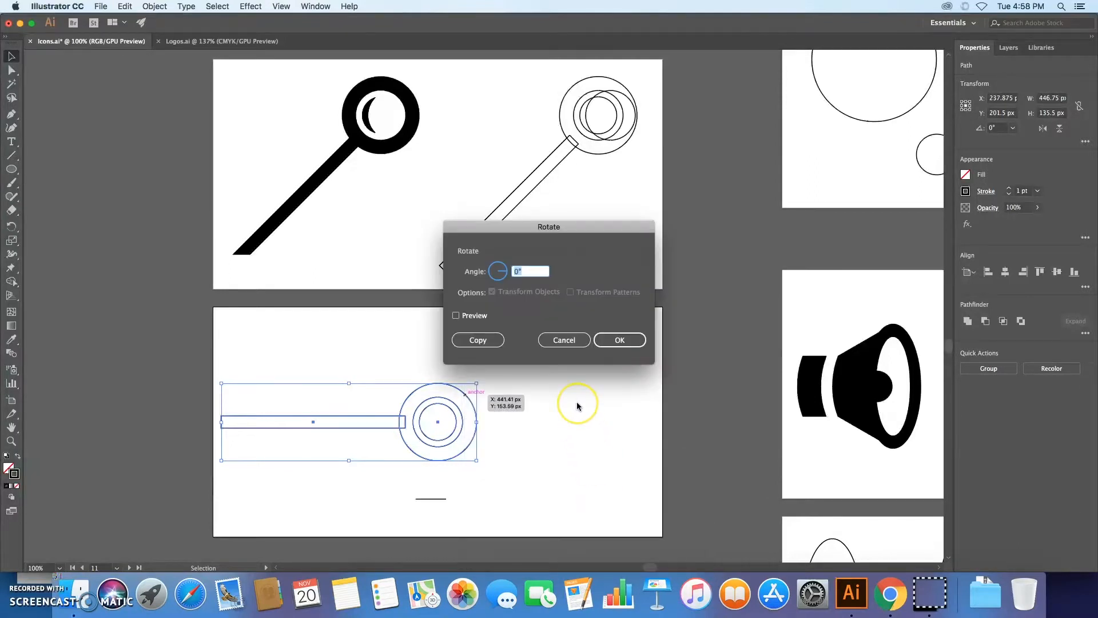
type("45")
left_click(456, 315)
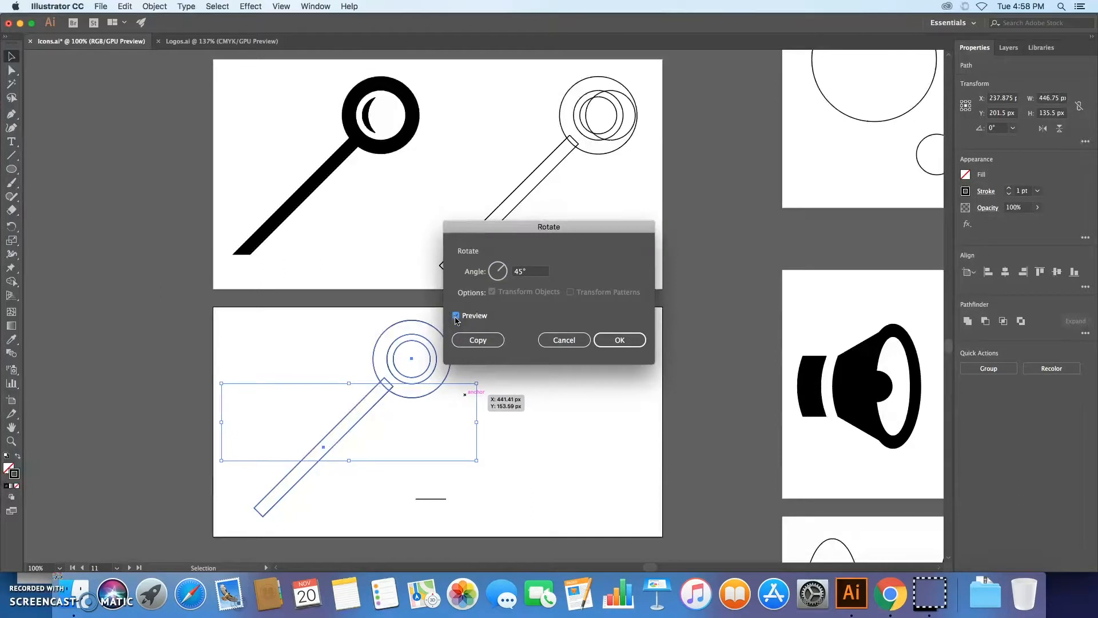
left_click(629, 339)
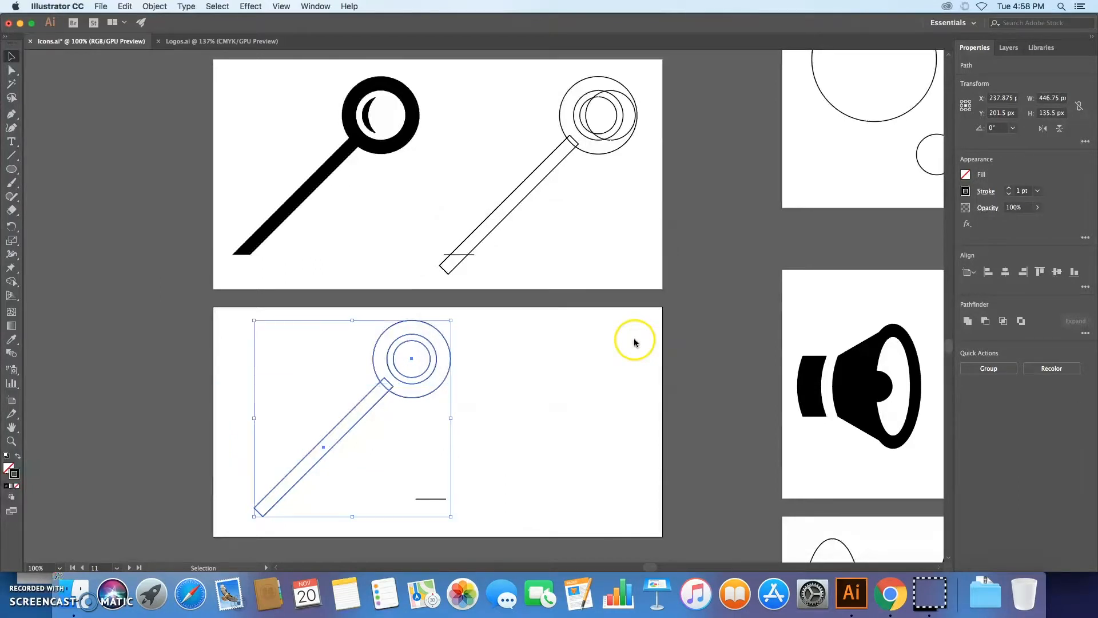
Move the rotated magnifying glass right to the middle of the artboard, and lay the short line across the handle's lower end.
left_click_drag(398, 372, 478, 374)
right_click(478, 374)
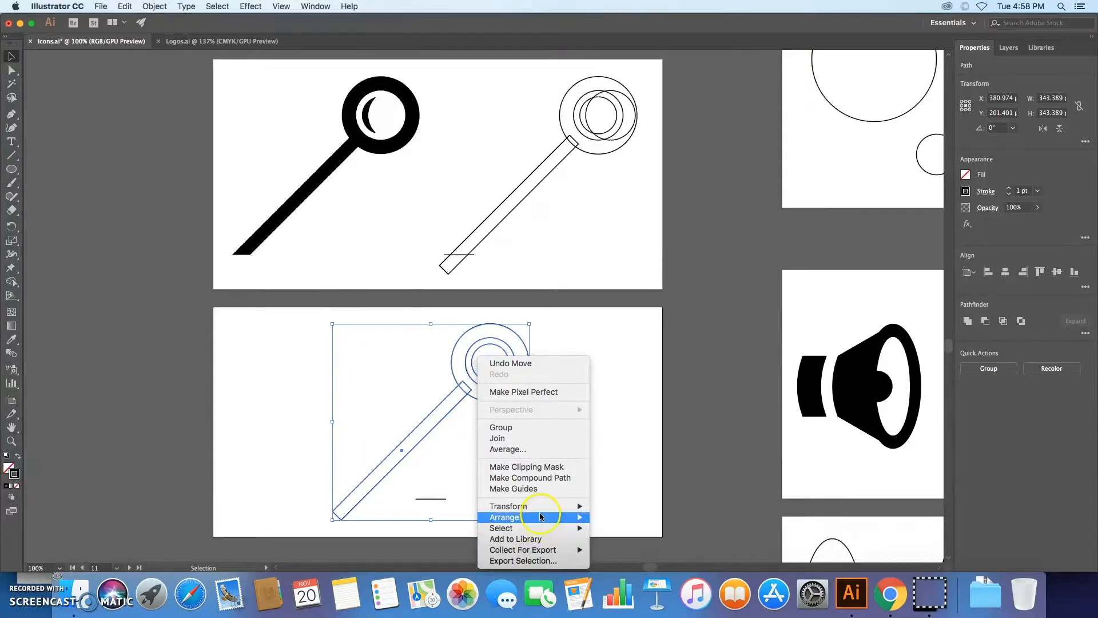
mouse_move(540, 507)
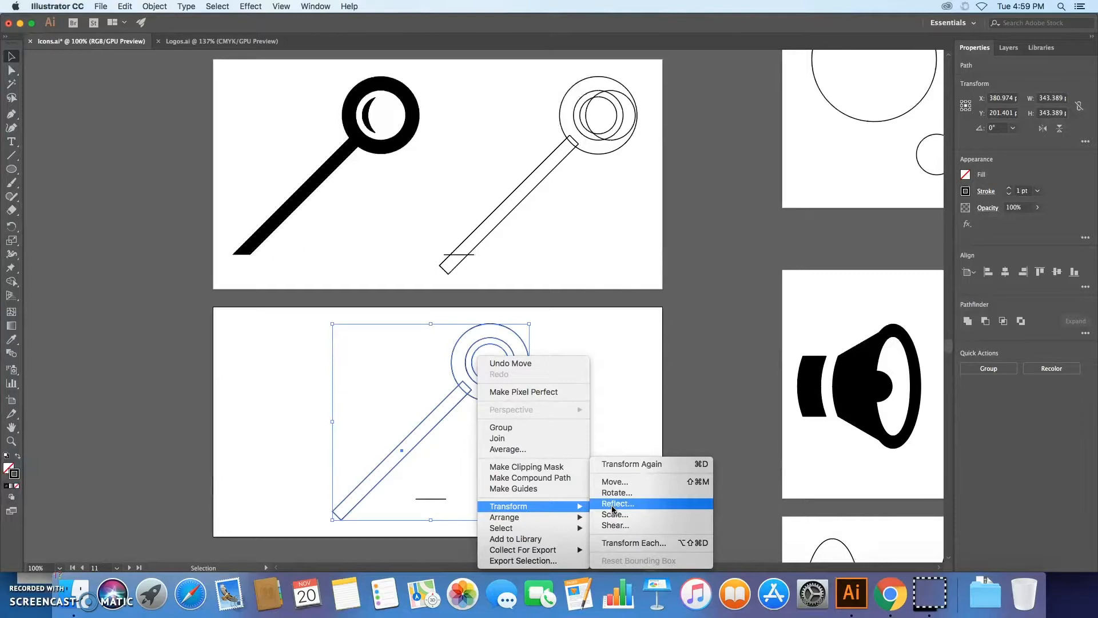
left_click(625, 422)
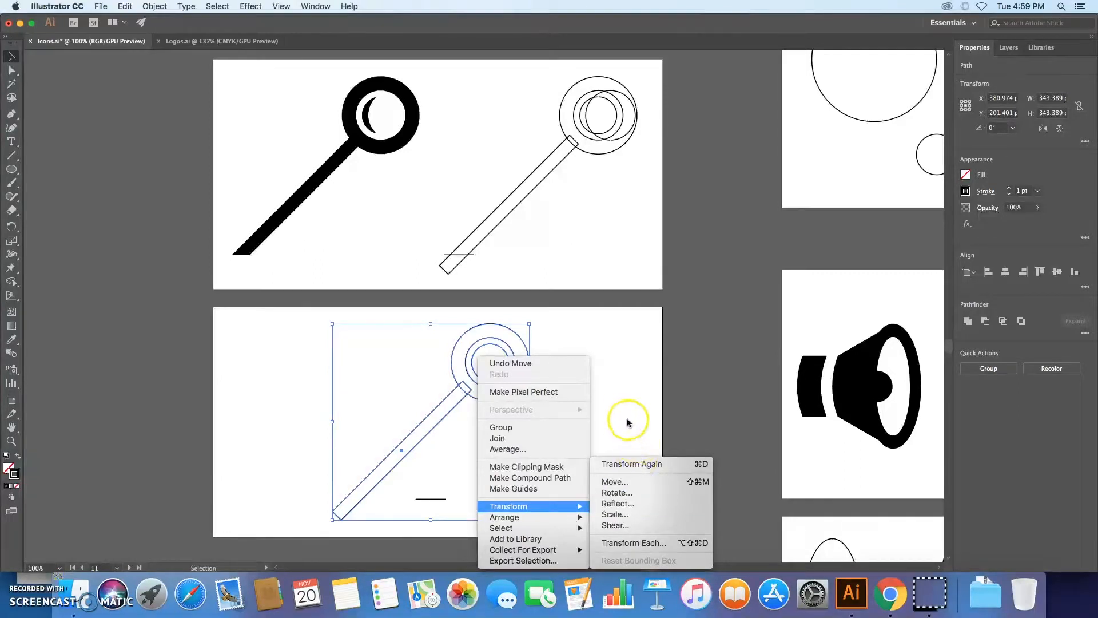
left_click(433, 501)
left_click_drag(435, 501, 349, 506)
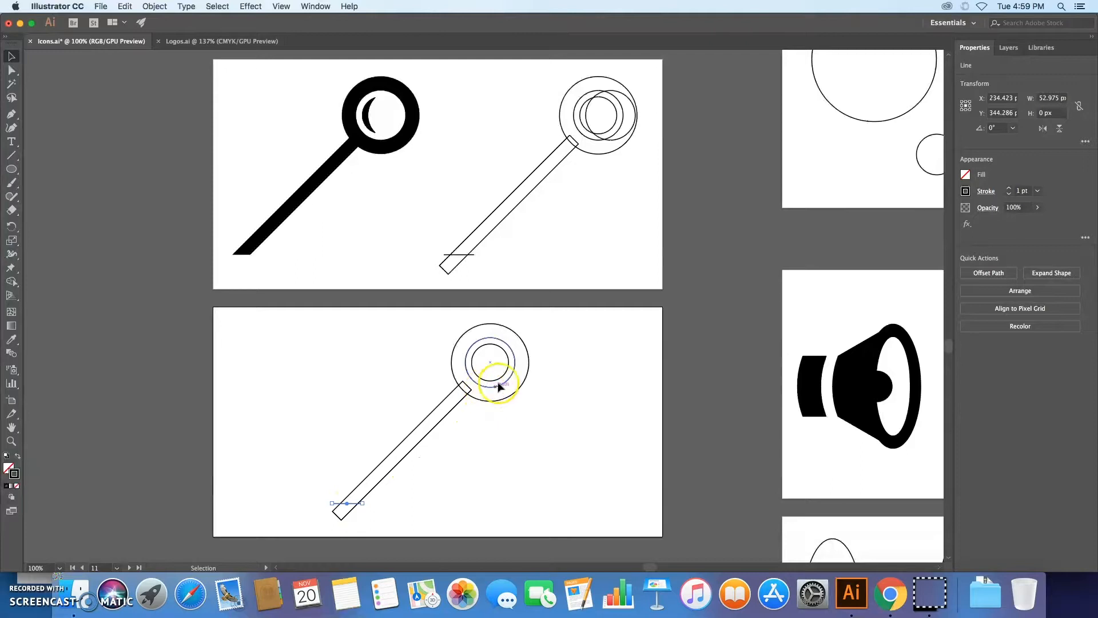
Copy and paste the middle circle of the lens, and undo the paste.
left_click(472, 346)
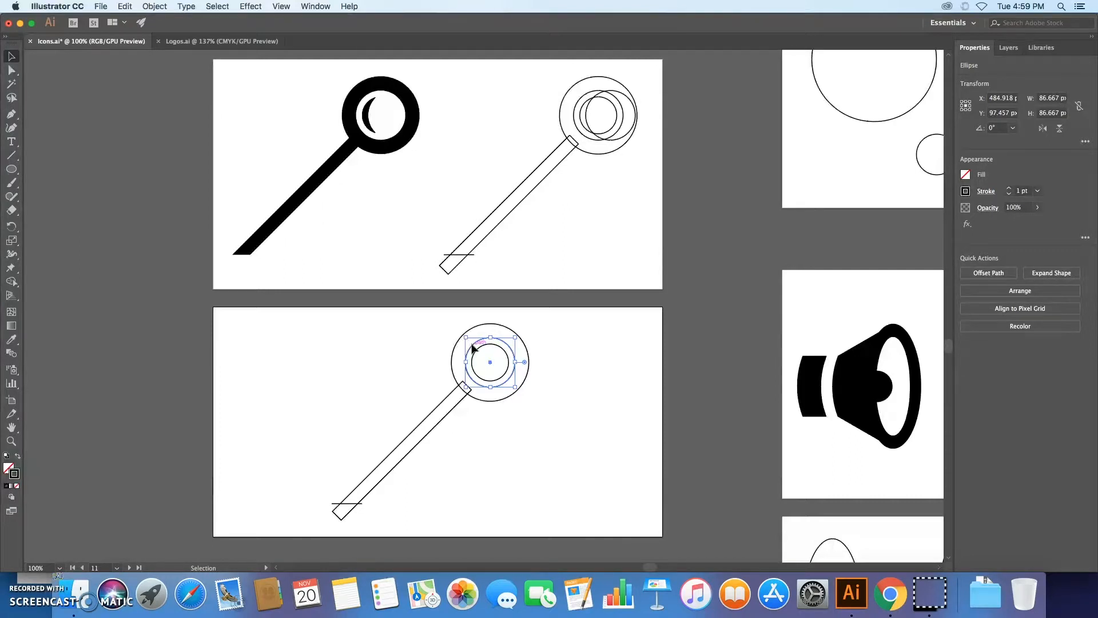
key("a")
key("super+c")
key("super+v")
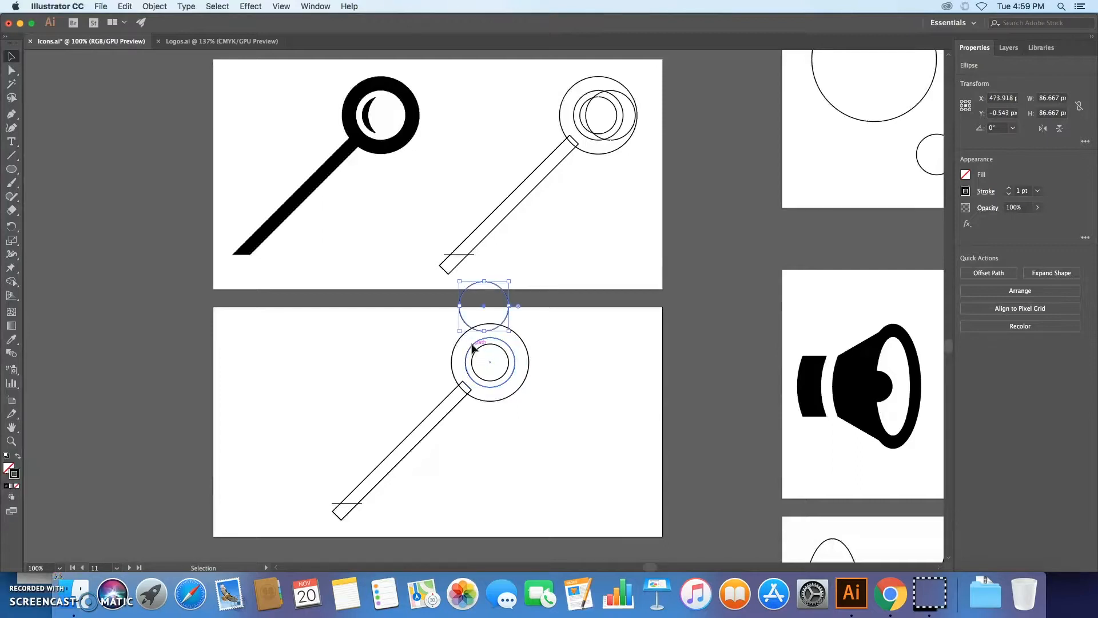
key("super+z")
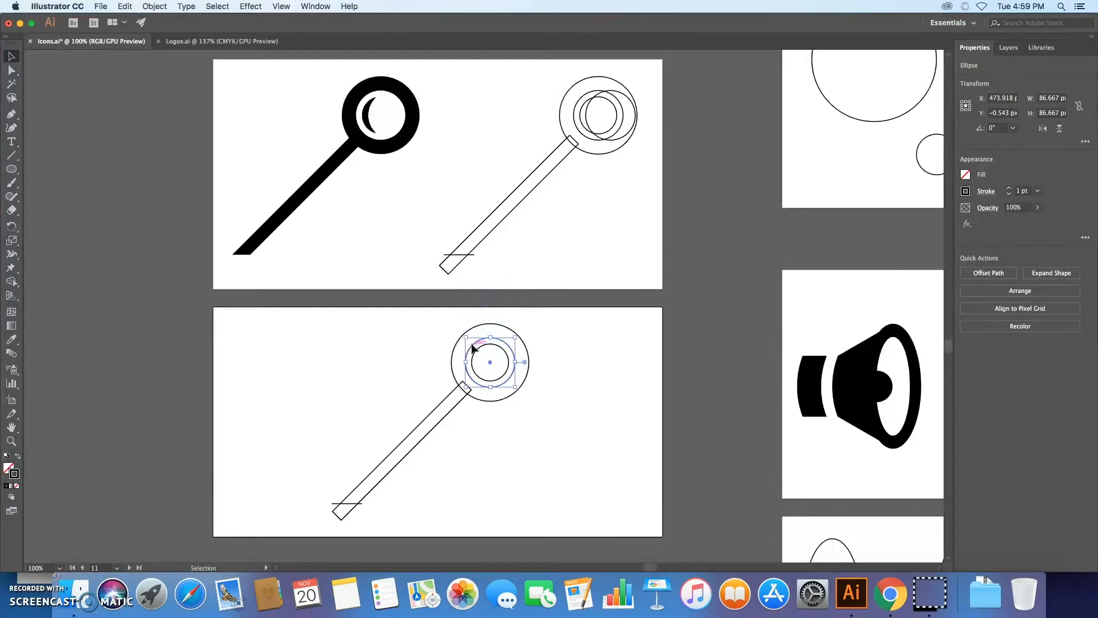
Duplicate the middle lens circle about 24 px straight to the right so the copy's edge touches the outer circle.
key("a")
key("v")
left_click_drag(474, 347, 486, 347)
left_click(532, 326)
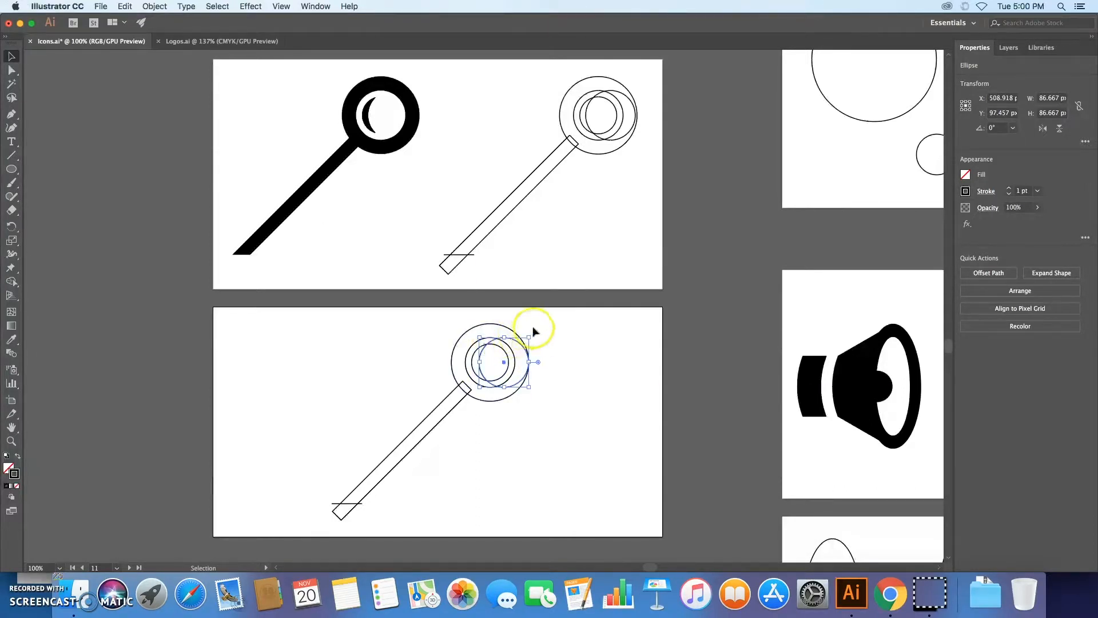
left_click(479, 345)
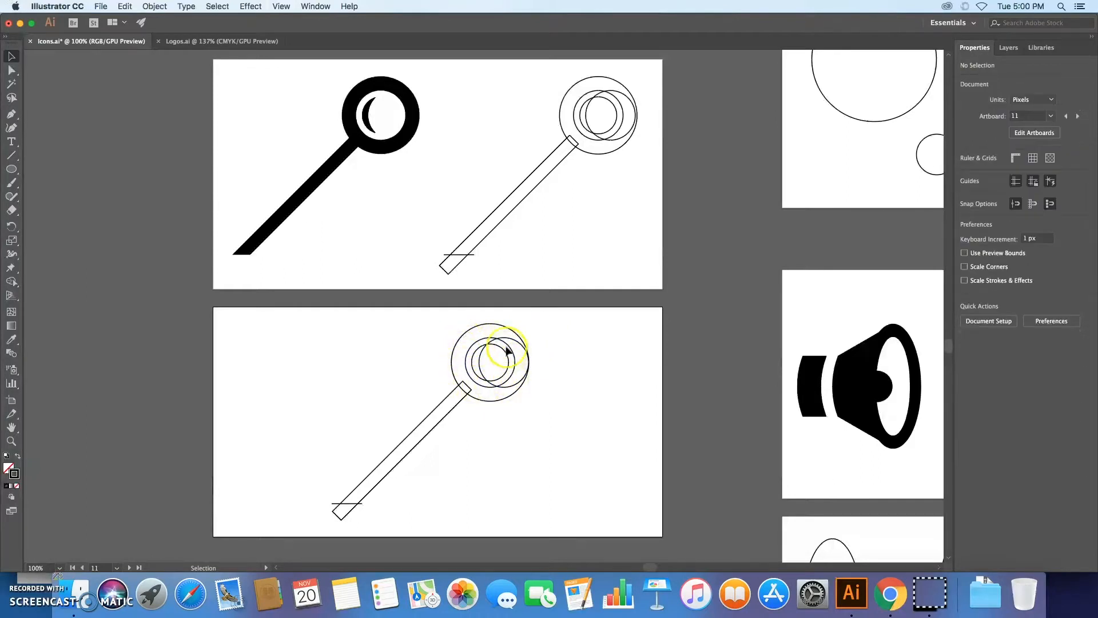
left_click_drag(478, 344, 492, 345)
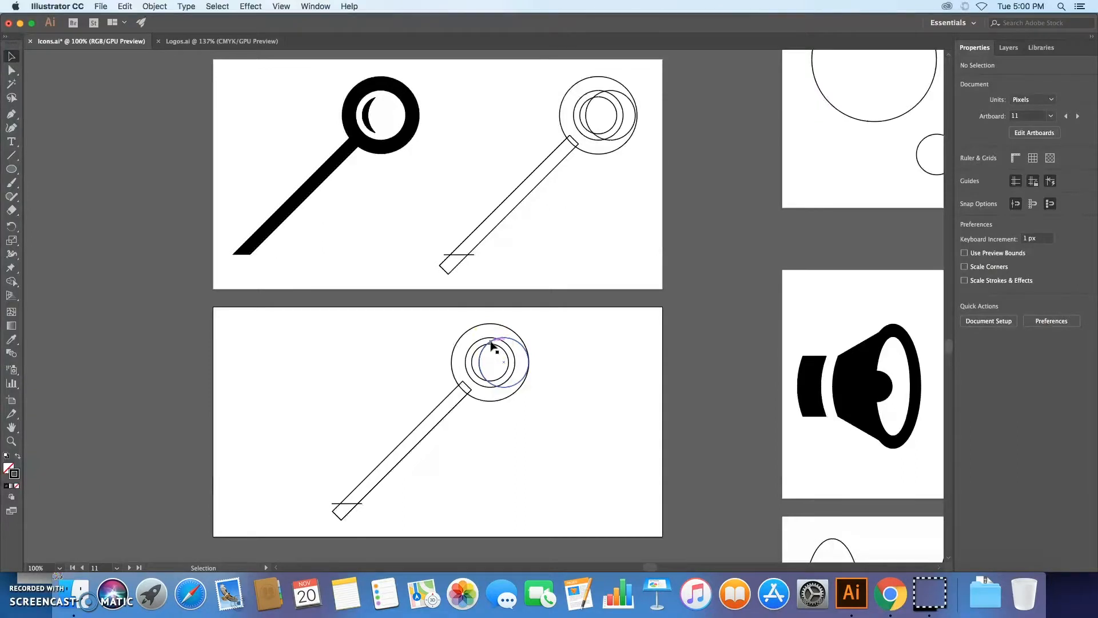
left_click(491, 344)
key("cmd+z")
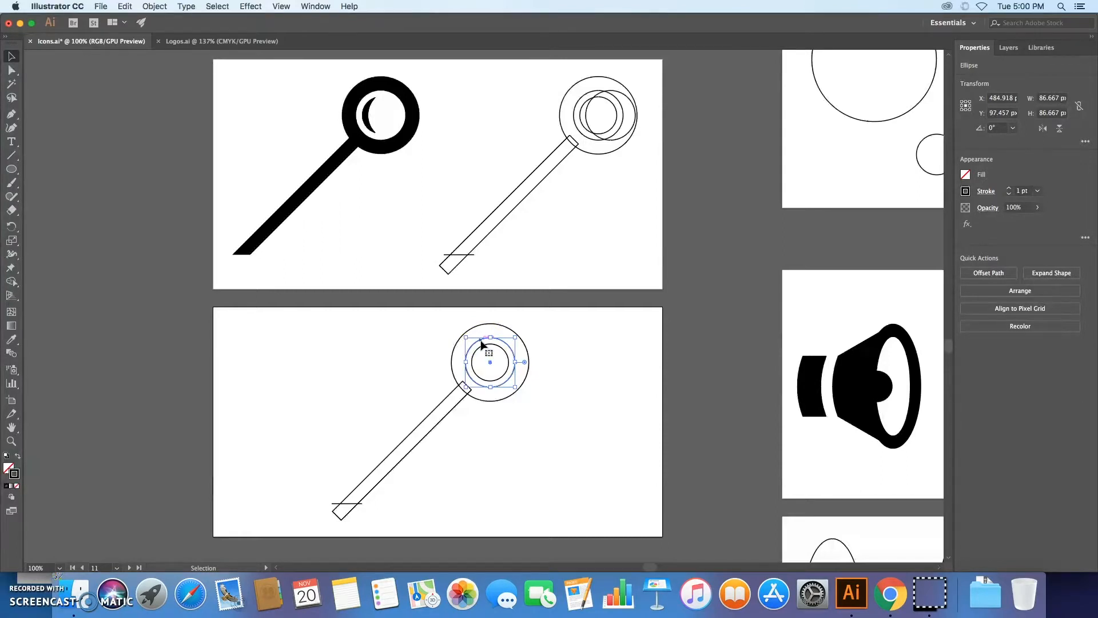
left_click_drag(477, 344, 490, 344)
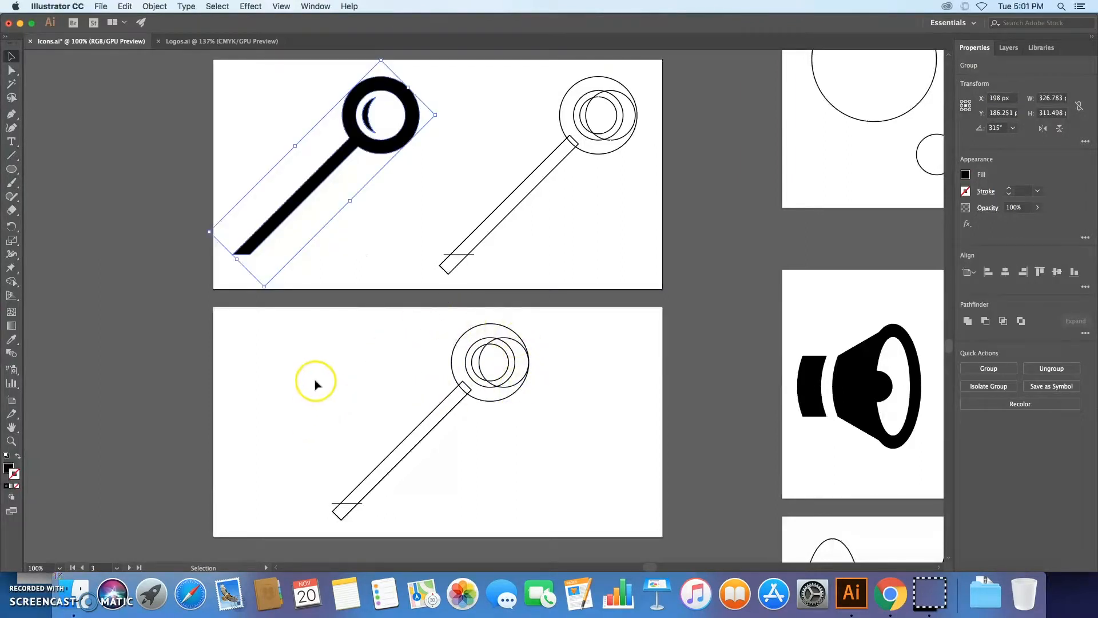
Select the whole outlined magnifying glass and merge its outer ring pieces, overlapping handle tip and handle with the Shape Builder.
left_click_drag(336, 319, 585, 541)
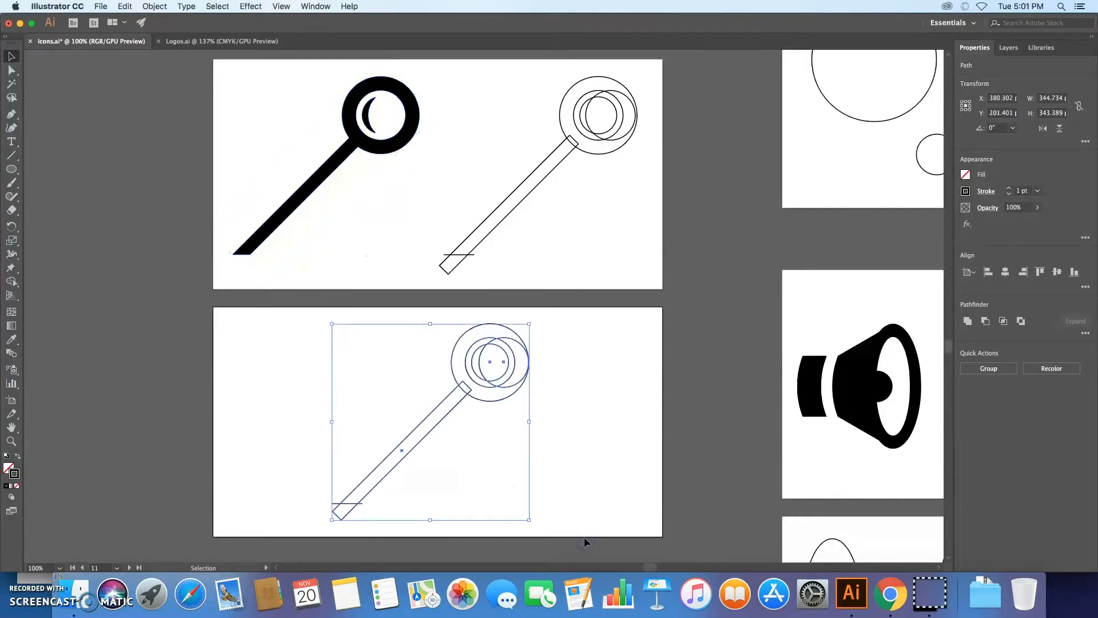
left_click(12, 282)
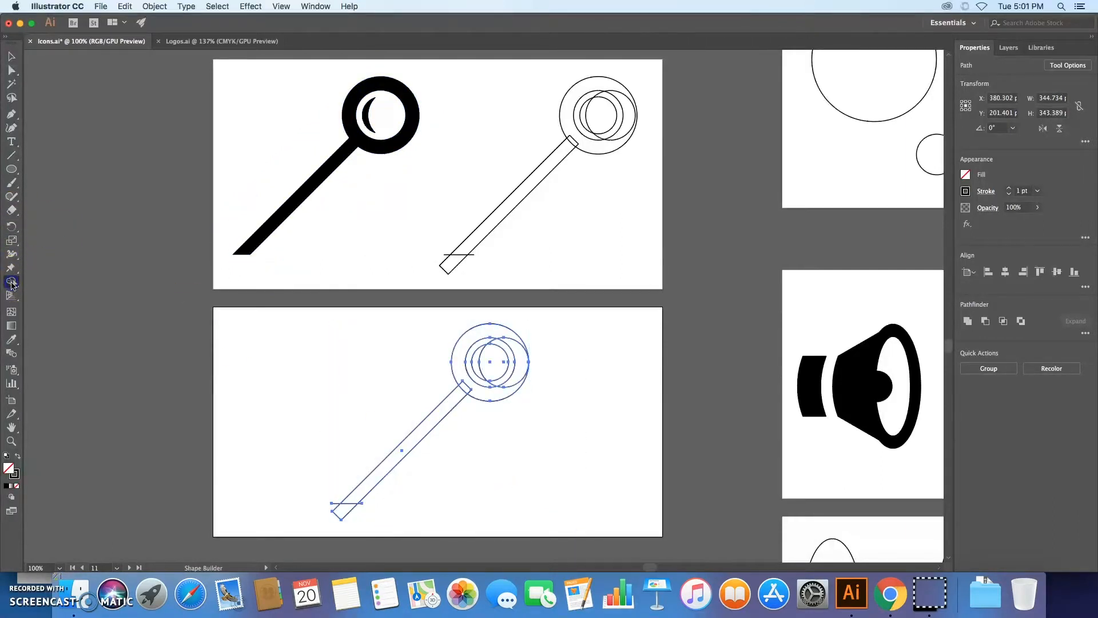
left_click_drag(510, 344, 512, 347)
left_click_drag(466, 385, 449, 399)
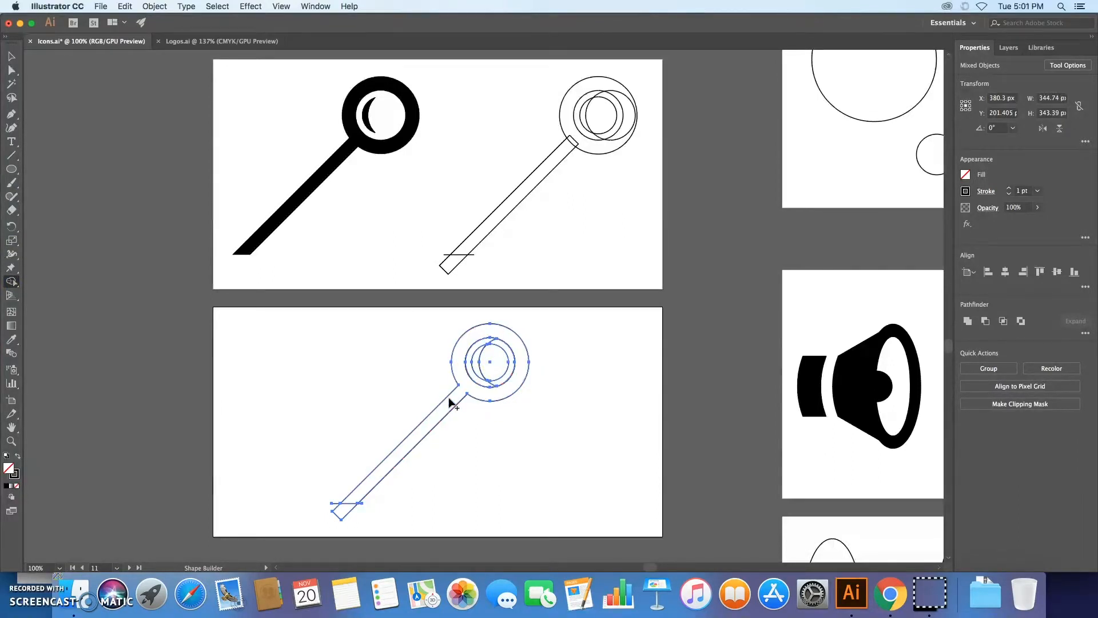
Remove the handle piece below the short line, the extra lens segments around the highlight crescent and the leftover line ends with the Shape Builder.
mouse_move(335, 494)
left_mouse_down()
mouse_move(336, 508)
mouse_move(365, 502)
left_mouse_up()
left_click(485, 349, "alt")
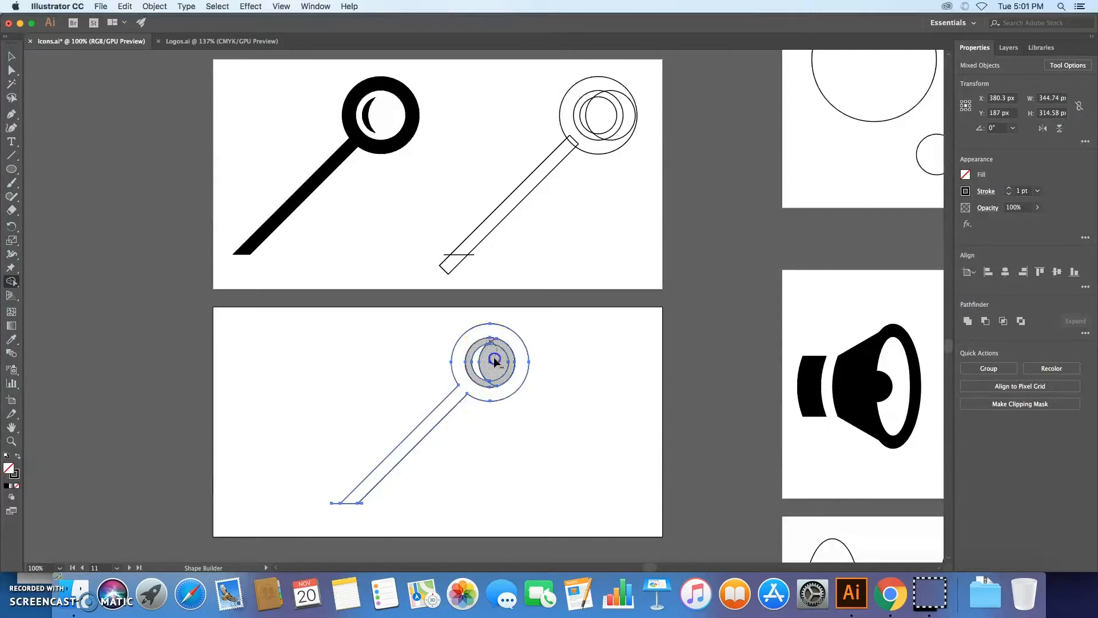
left_click_drag(335, 493, 334, 514)
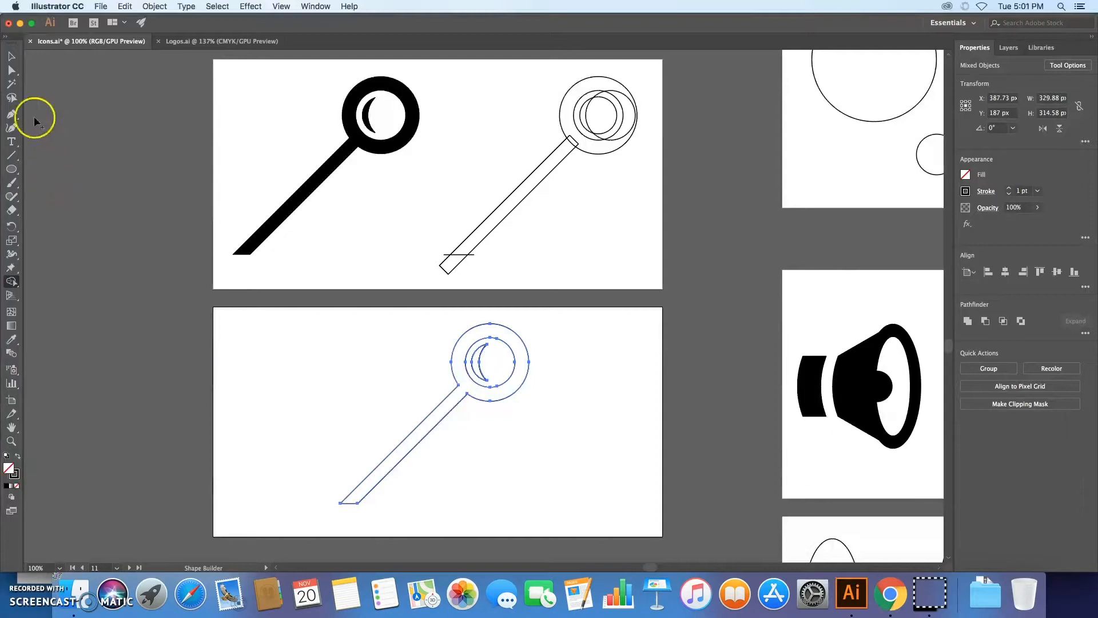
Fill the selected magnifying glass shapes with a dark blue colour.
left_click(11, 56)
double_click(9, 467)
left_click(537, 363)
left_click(561, 269)
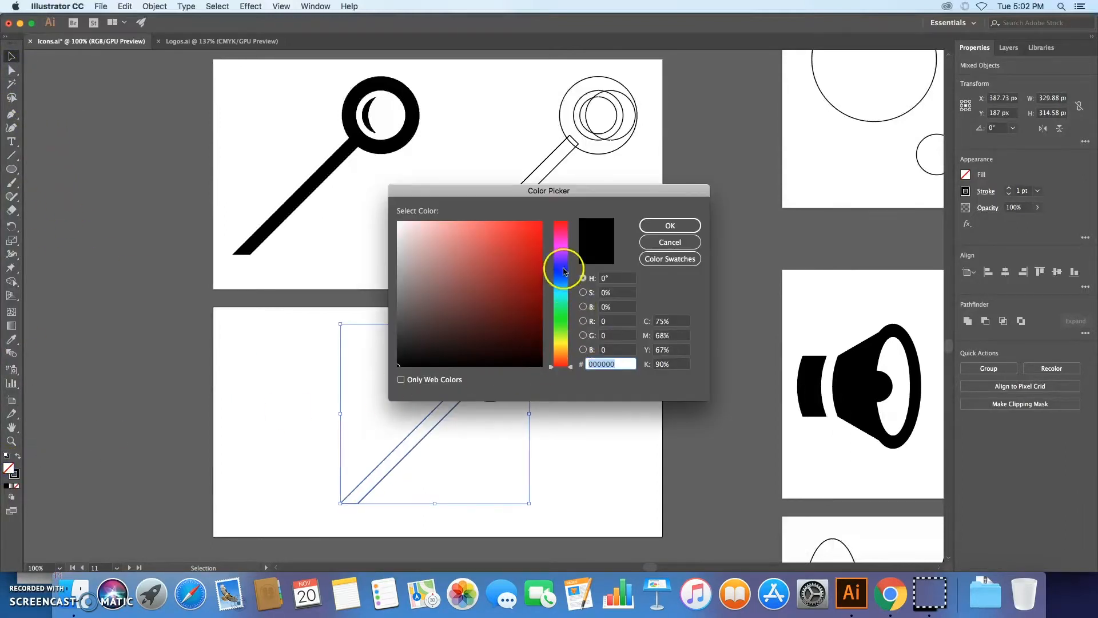
left_click(531, 296)
left_click(679, 226)
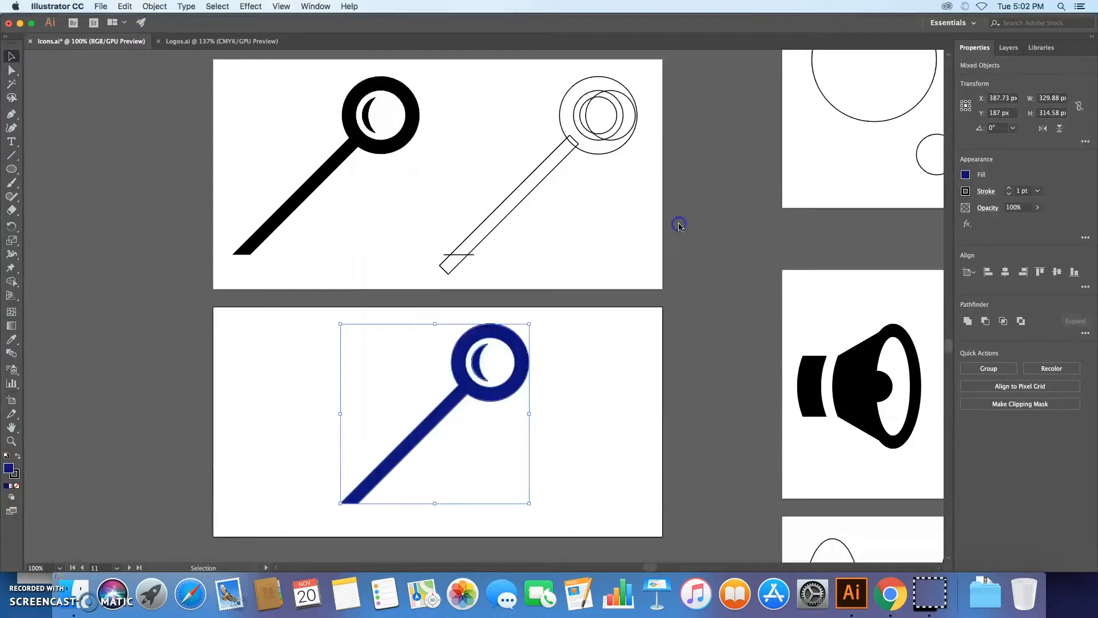
Remove the stroke from the magnifying glass, deselect it and close the floating colour settings.
left_click(16, 472)
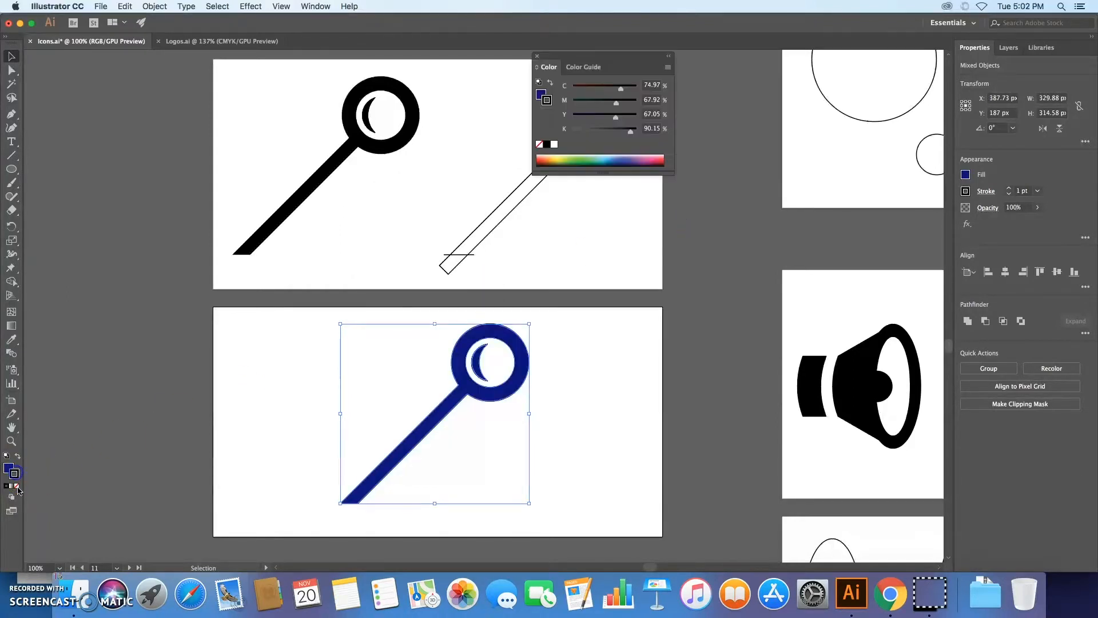
left_click(301, 402)
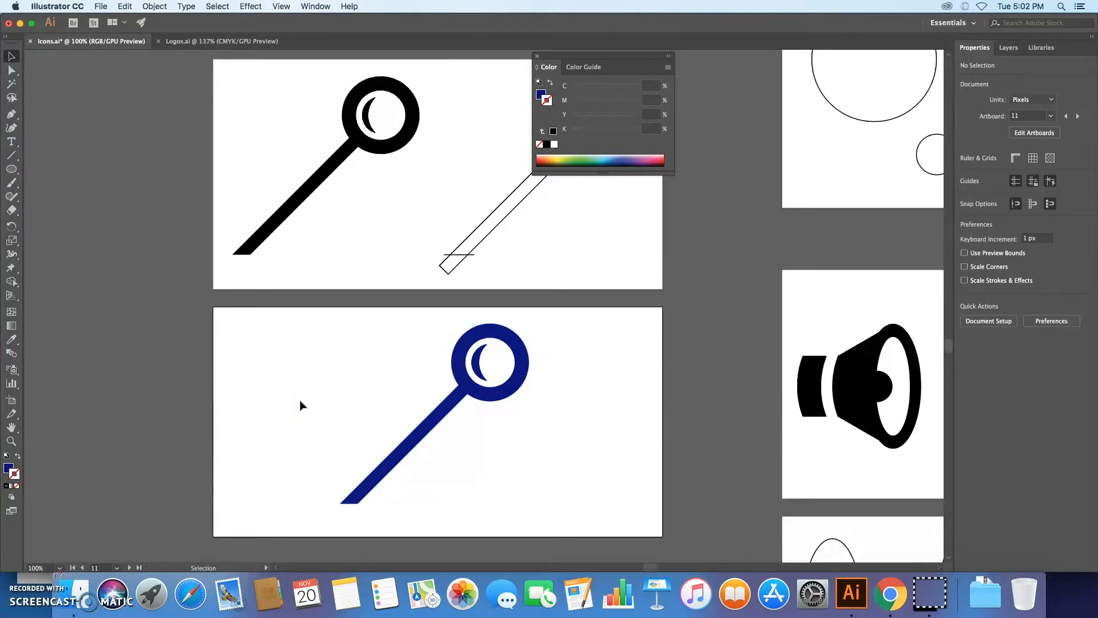
left_click(537, 56)
Move the blue ring and handle right, away from the highlight crescent, and undo the move.
left_click(348, 396)
left_click_drag(472, 392, 537, 394)
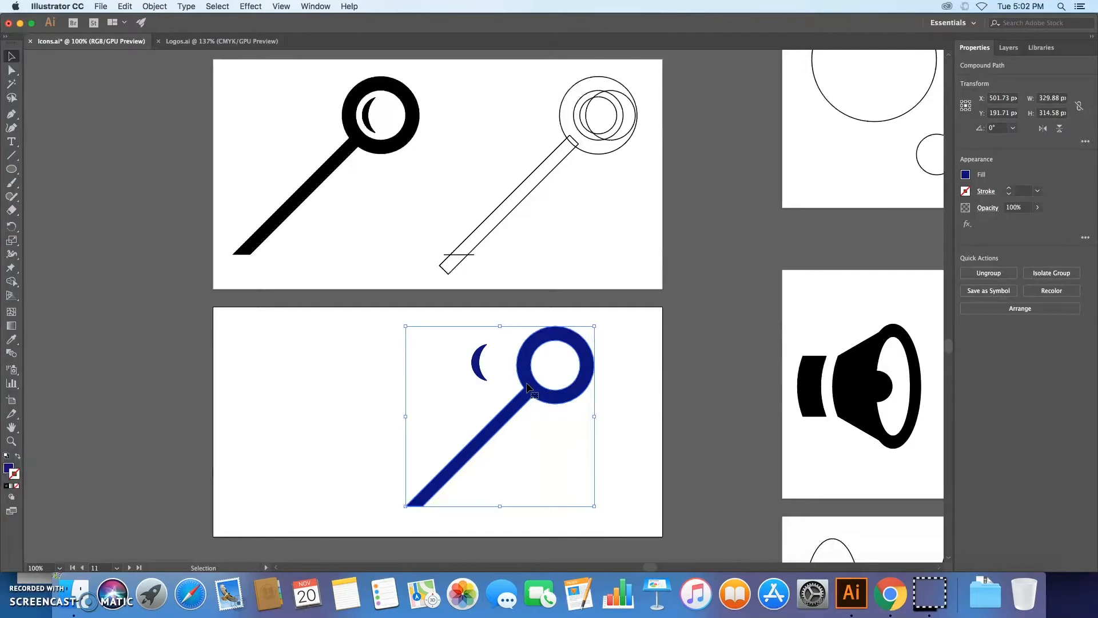
key("super+z")
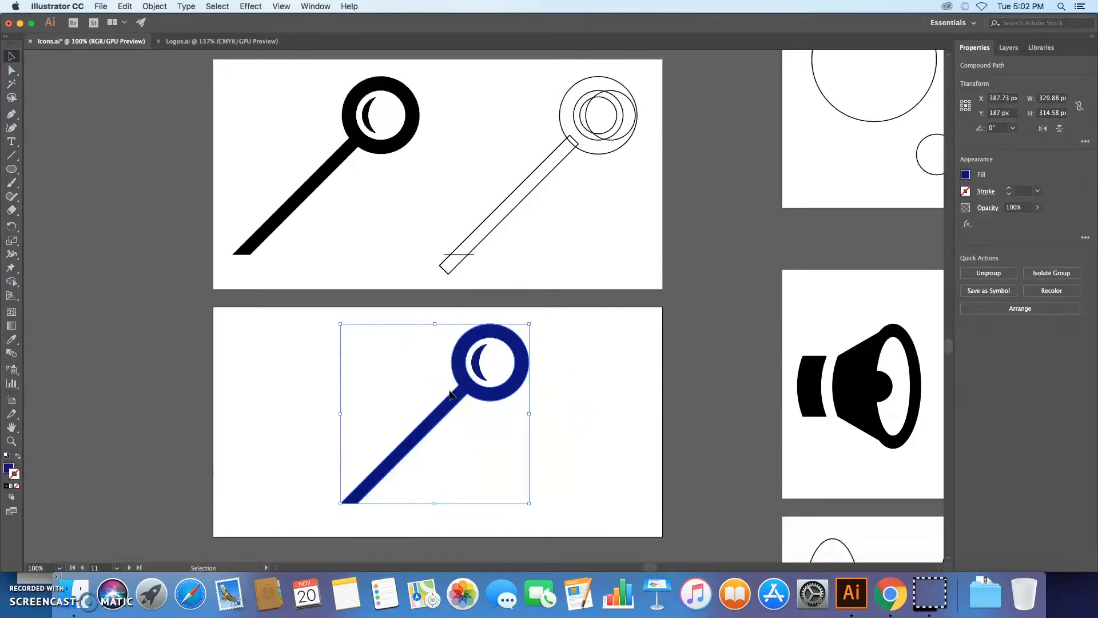
Add the highlight crescent to the selection and group it with the ring and handle.
left_click(477, 372, "shift")
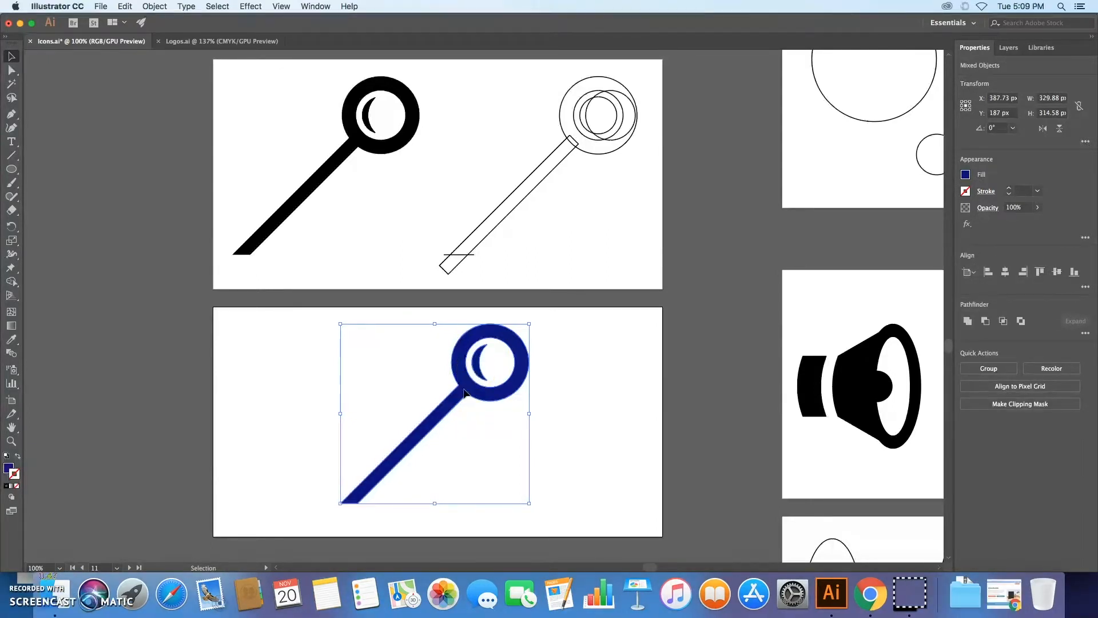
right_click(465, 392)
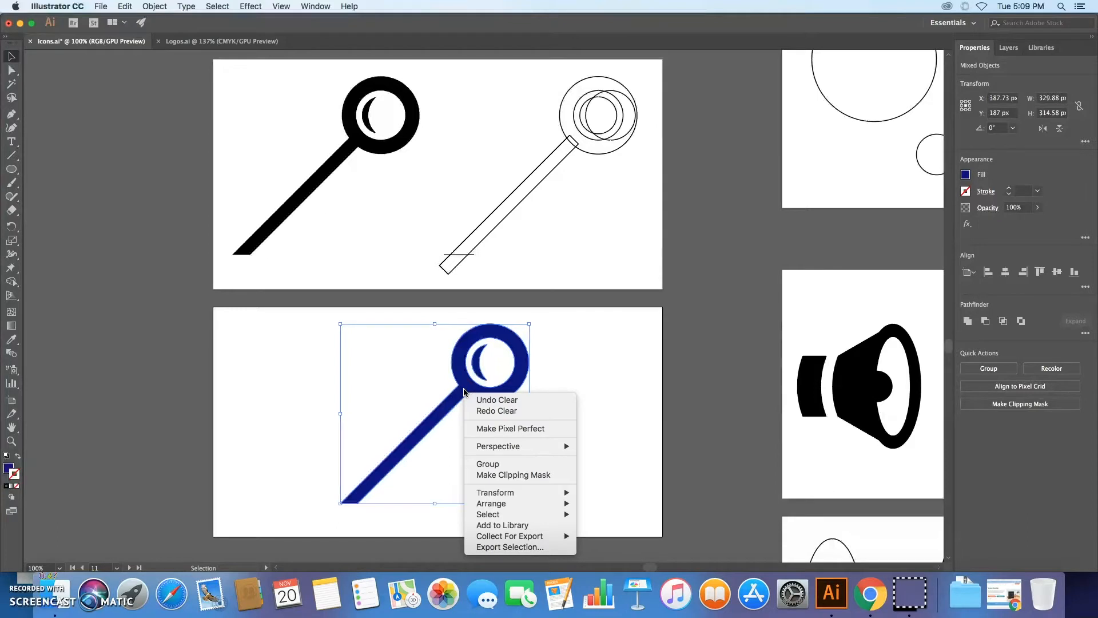
left_click(485, 465)
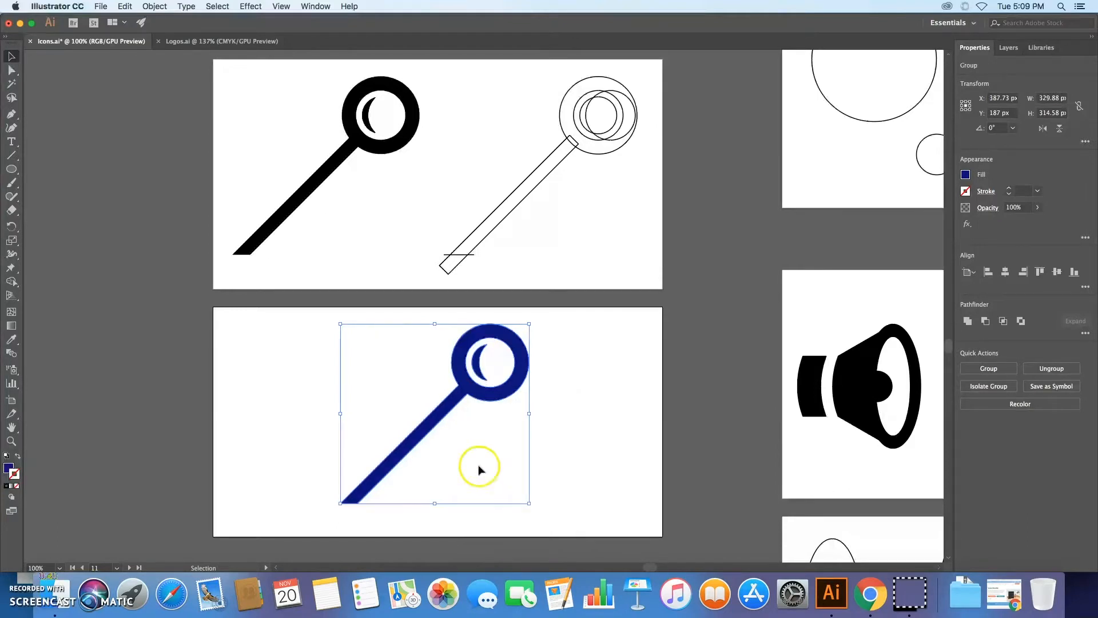
Move the grouped magnifying glass, scale it down to roughly half size or less and rotate it by about 36°.
left_click(563, 384)
left_click(497, 395)
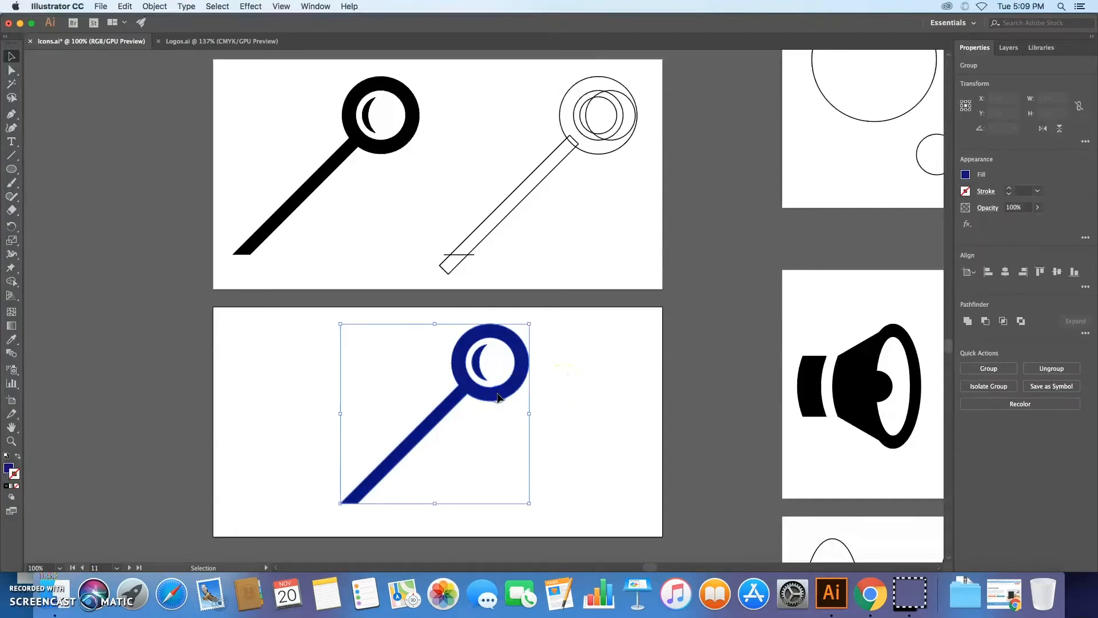
left_click_drag(491, 398, 577, 400)
left_click_drag(617, 325, 478, 386)
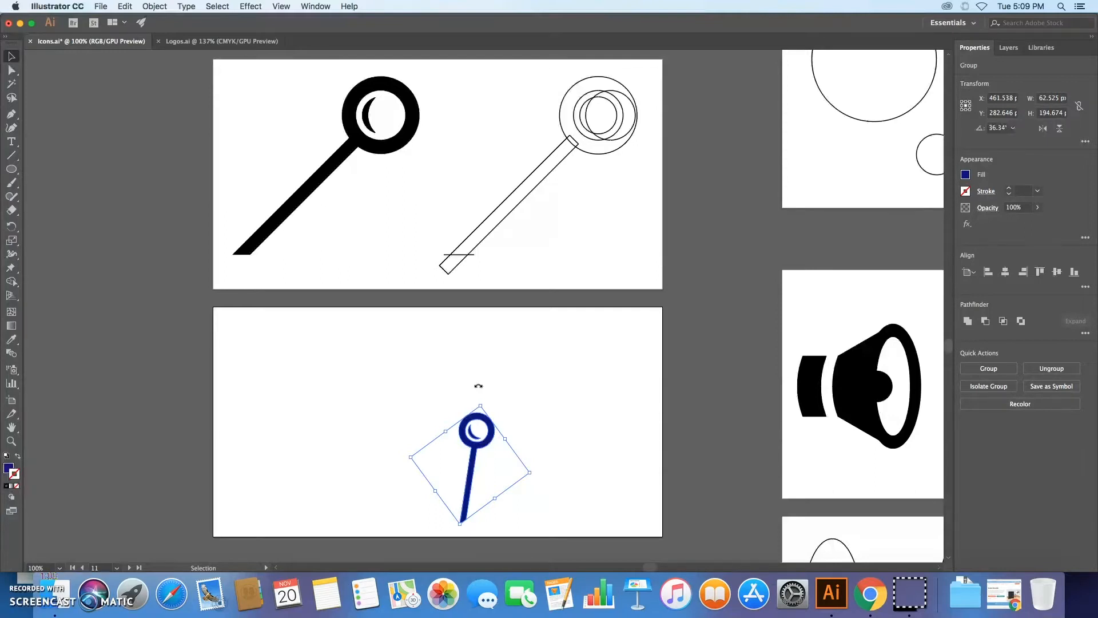
Ungroup the small magnifying glass and group its parts again, repeating the ungroup and group once more.
right_click(492, 438)
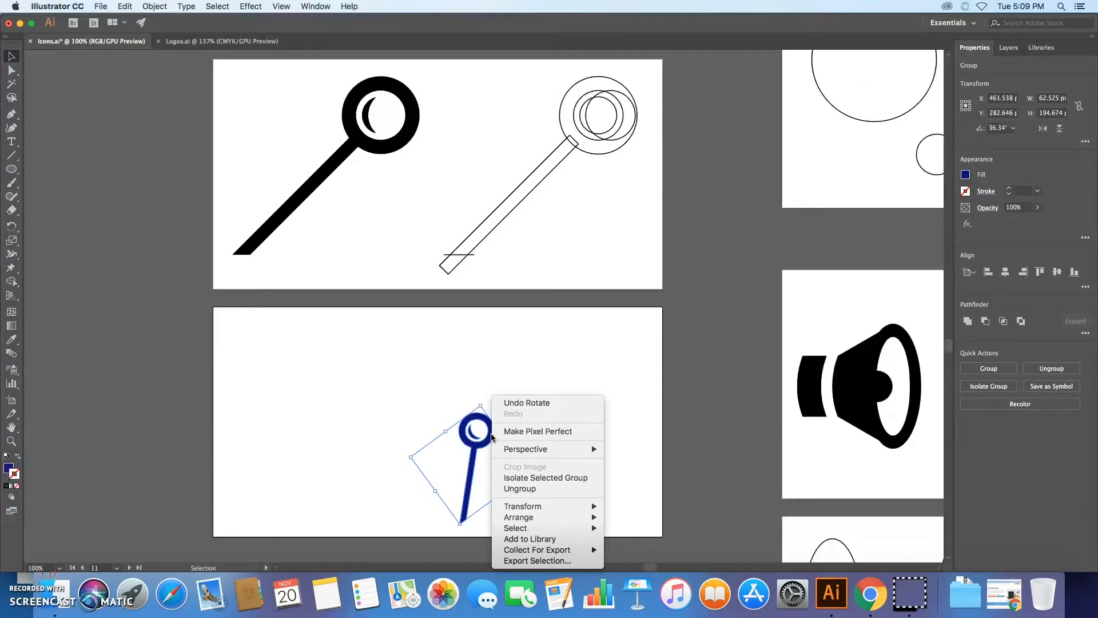
left_click(514, 490)
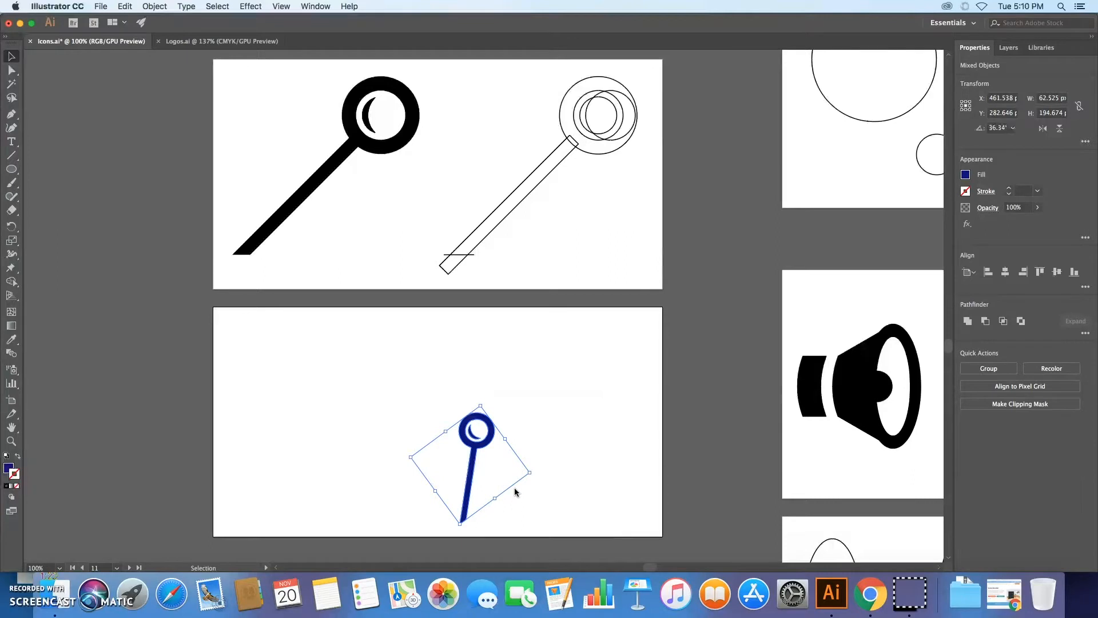
key("a")
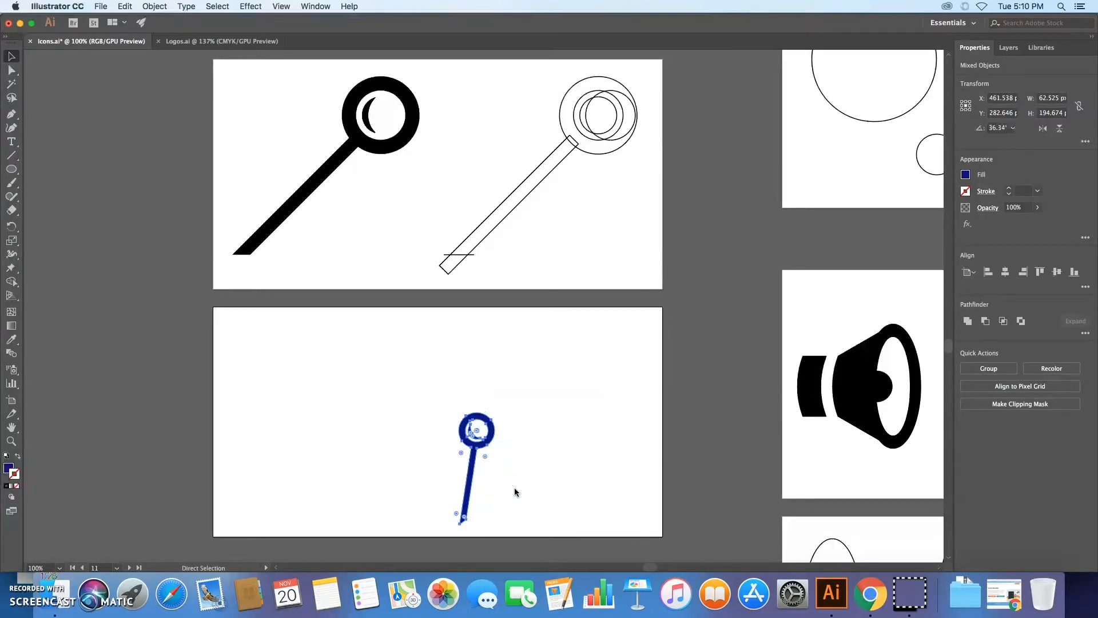
key("super+g")
key("v")
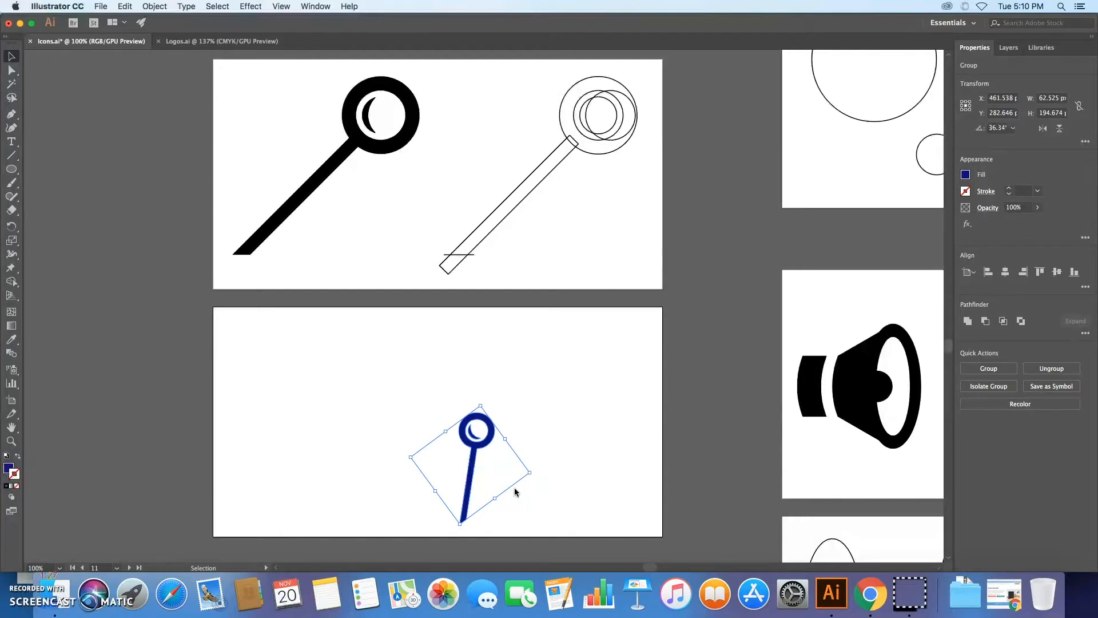
key("super+shift+g")
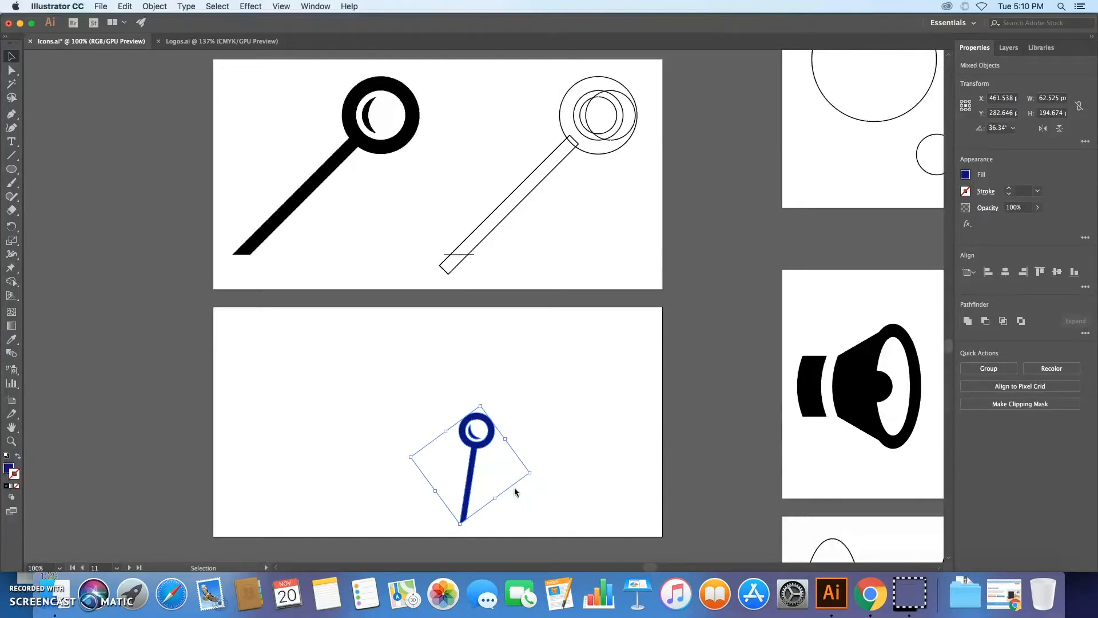
key("a")
key("super+g")
key("v")
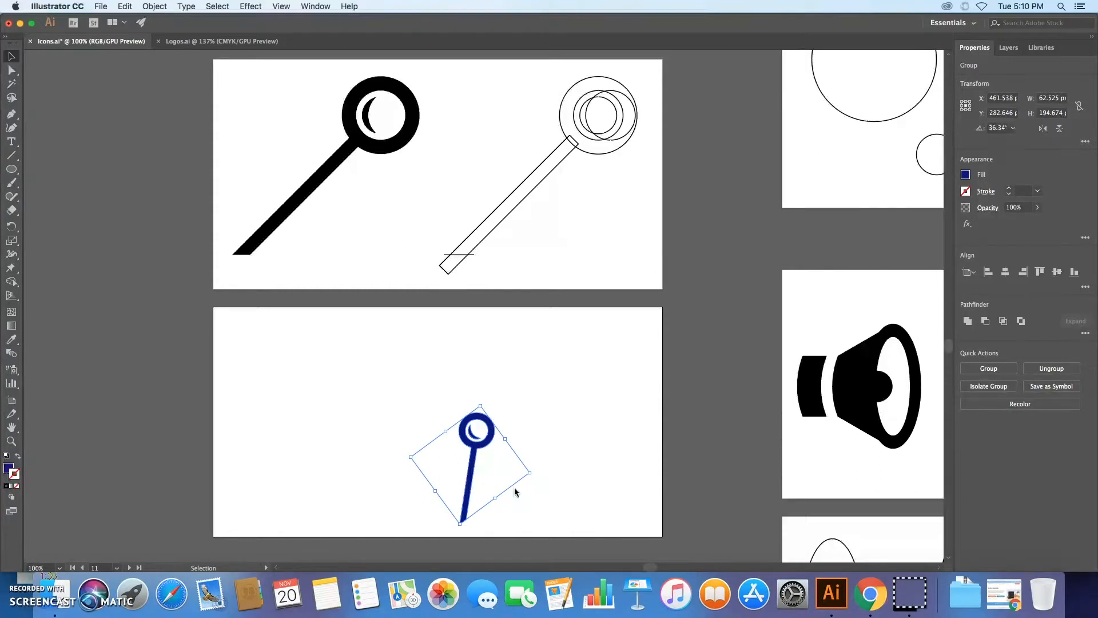
Isolate the magnifying glass group, move its ring and handle about 100 px left of the crescent, and exit isolation mode.
double_click(487, 447)
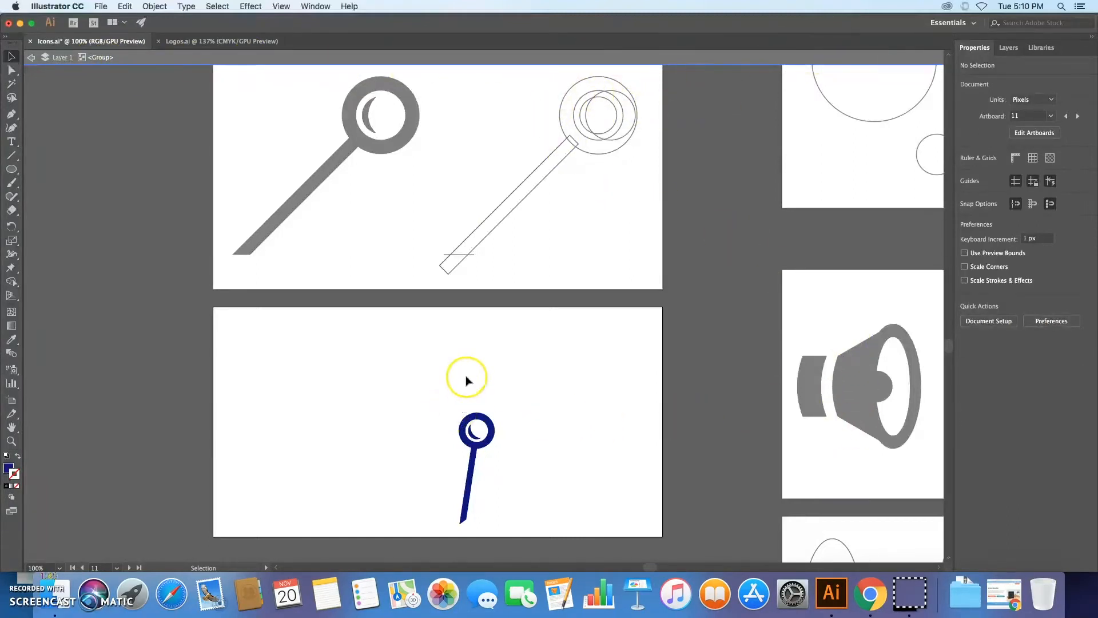
left_click(402, 169)
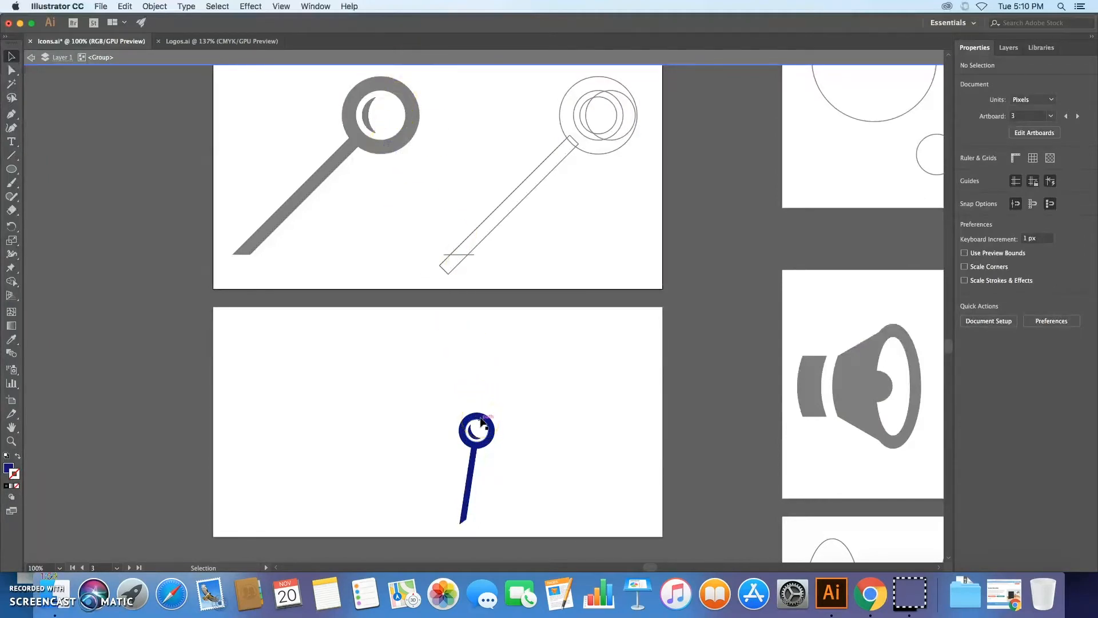
left_click_drag(482, 422, 430, 420)
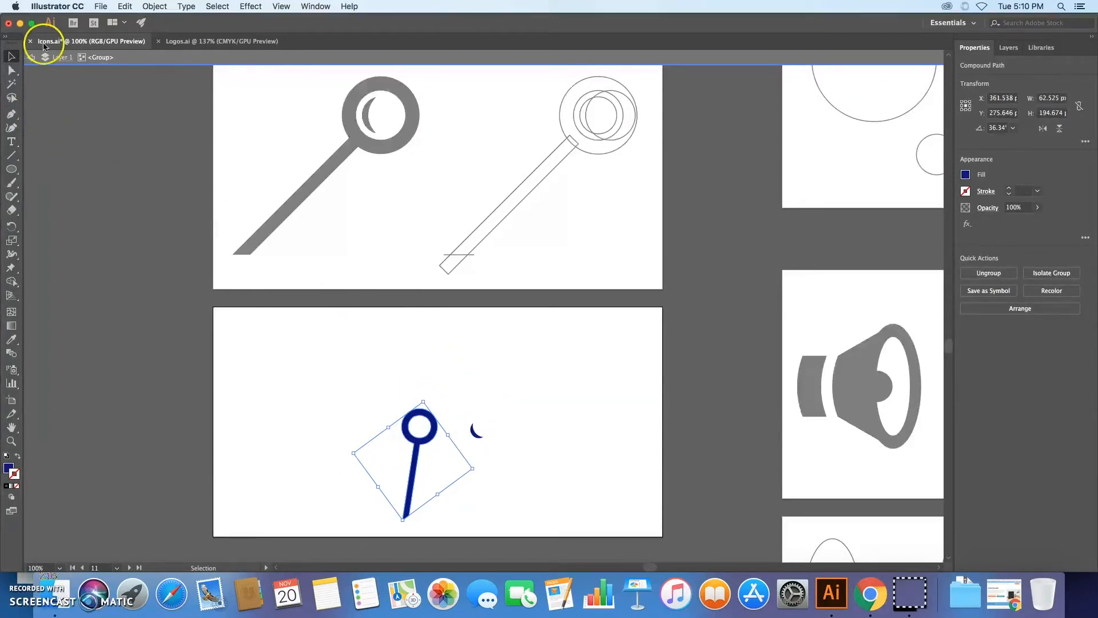
left_click(31, 58)
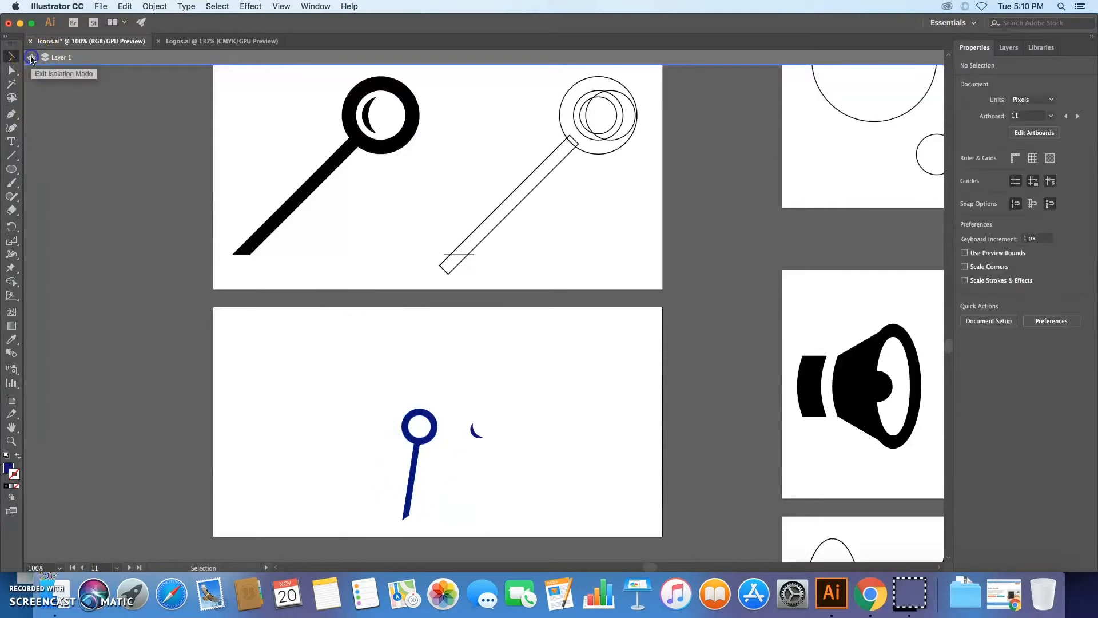
left_click(32, 59)
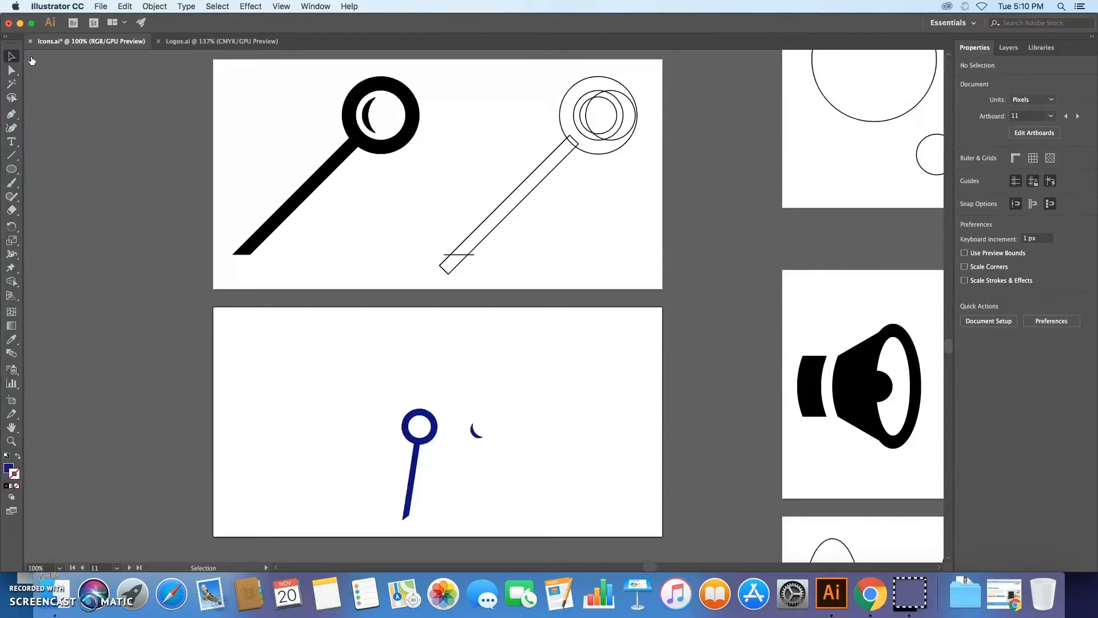
Move the whole blue group up and to the left on its artboard, and enter and exit its isolation mode.
left_click_drag(433, 421, 392, 372)
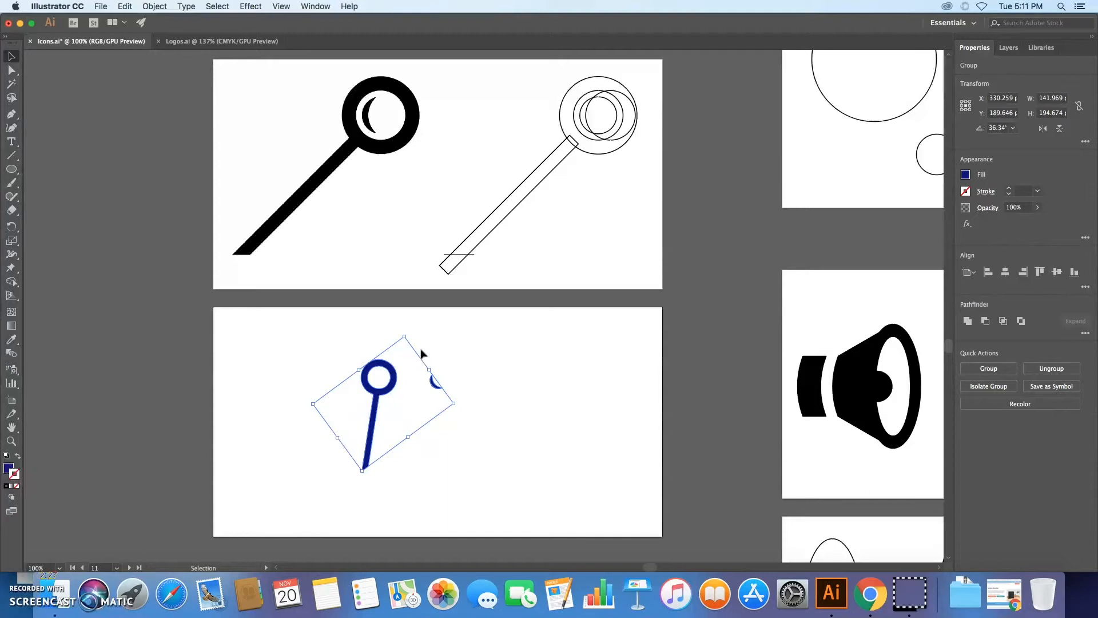
double_click(392, 375)
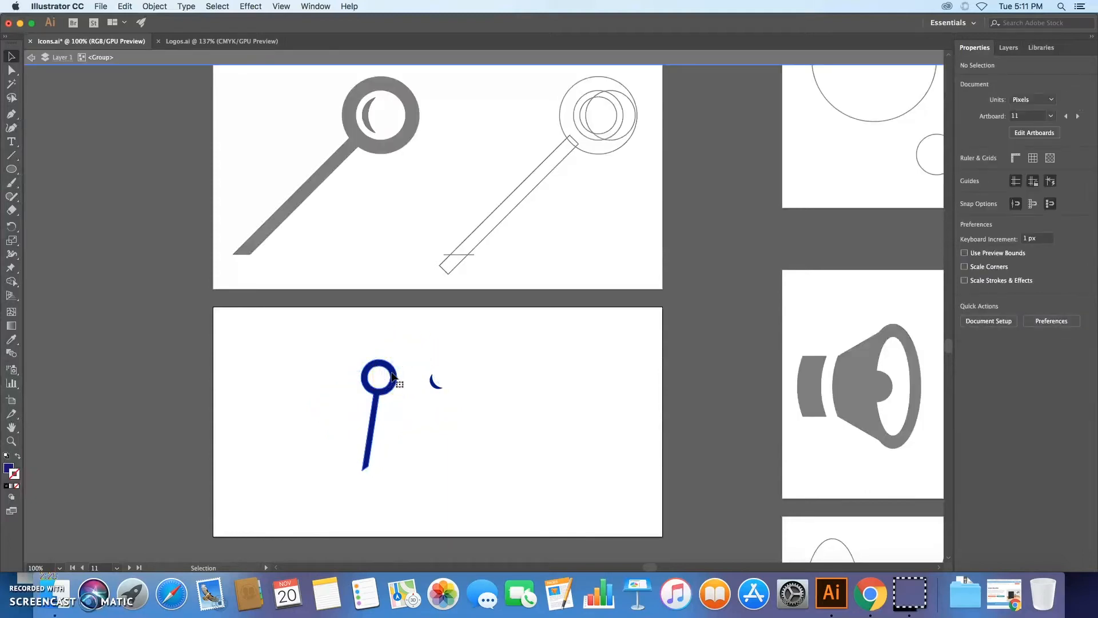
left_click(463, 257)
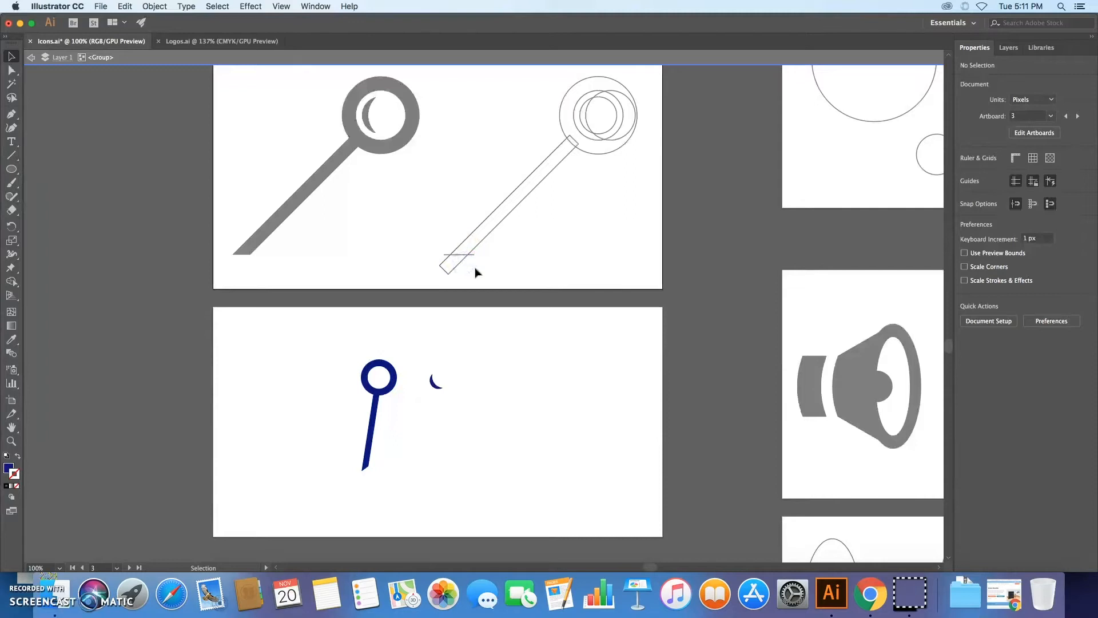
key("Escape")
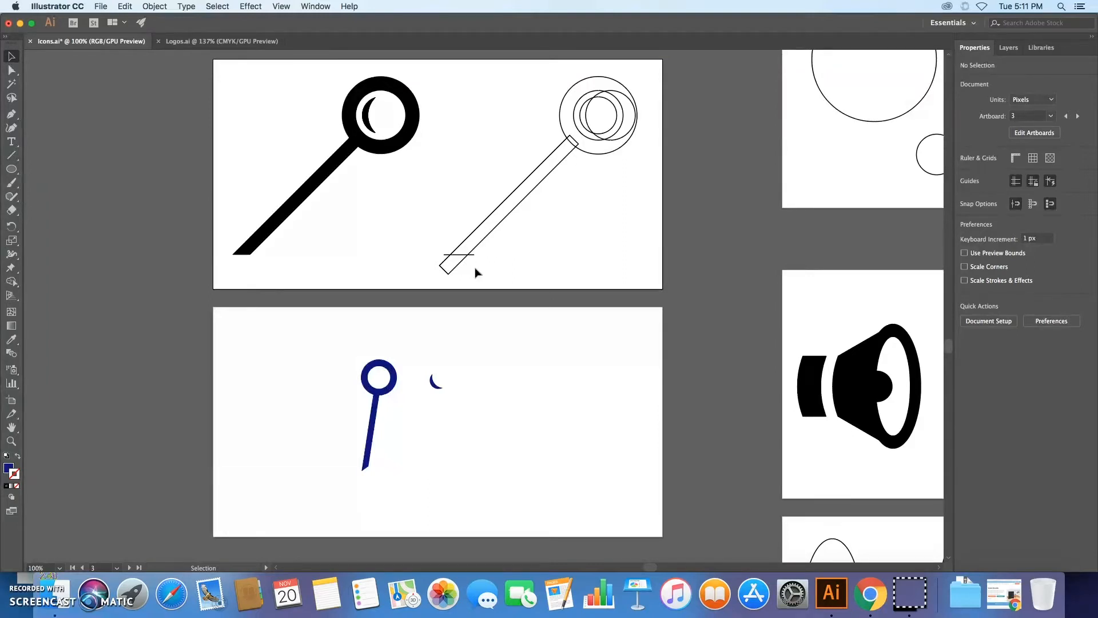
Select the outlined magnifying glass handle and display the full set of Align options, including the alignment reference.
left_click(457, 254)
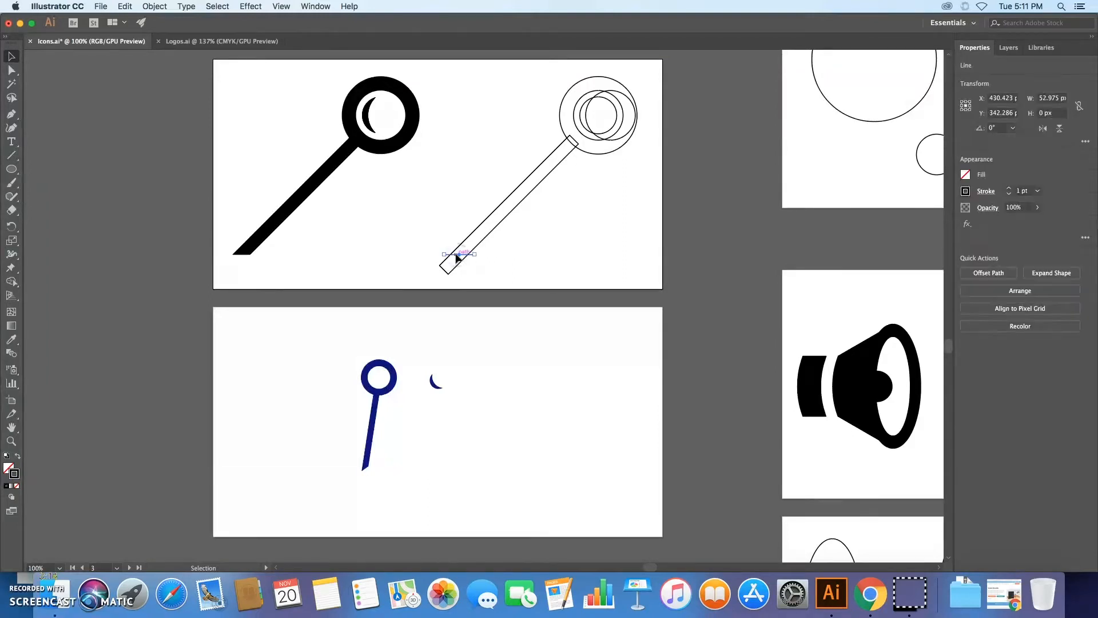
left_click(404, 251)
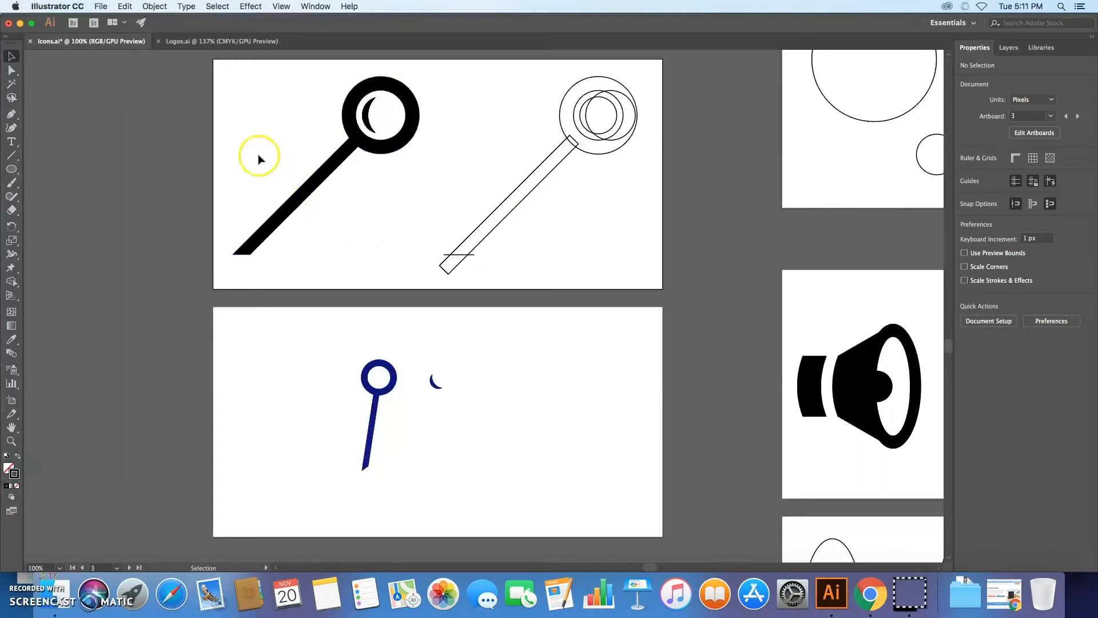
left_click(487, 222)
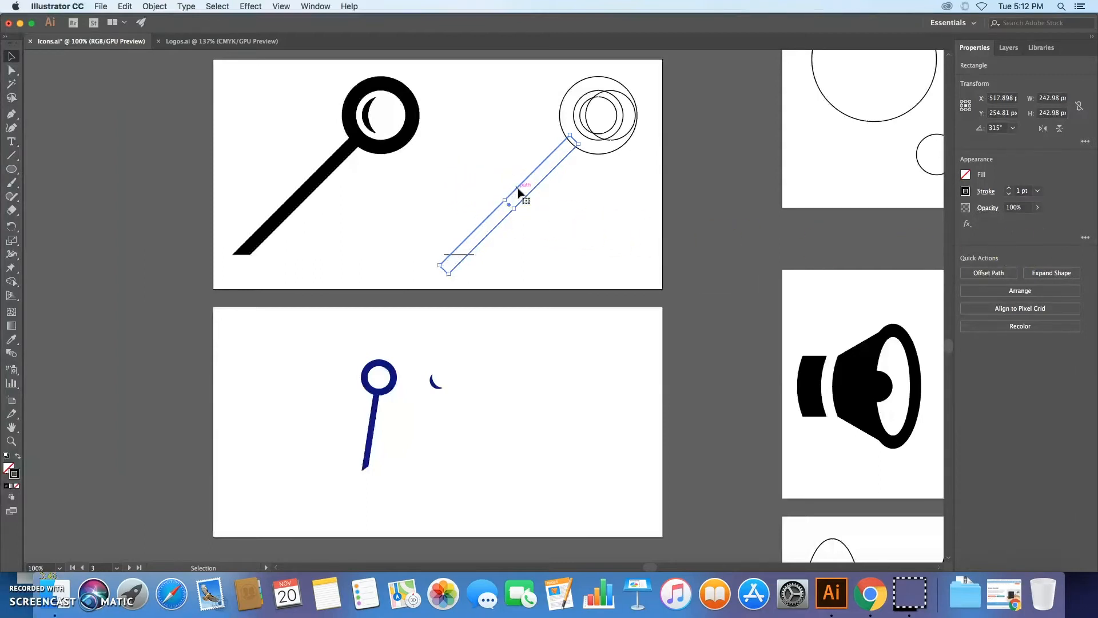
left_click(313, 6)
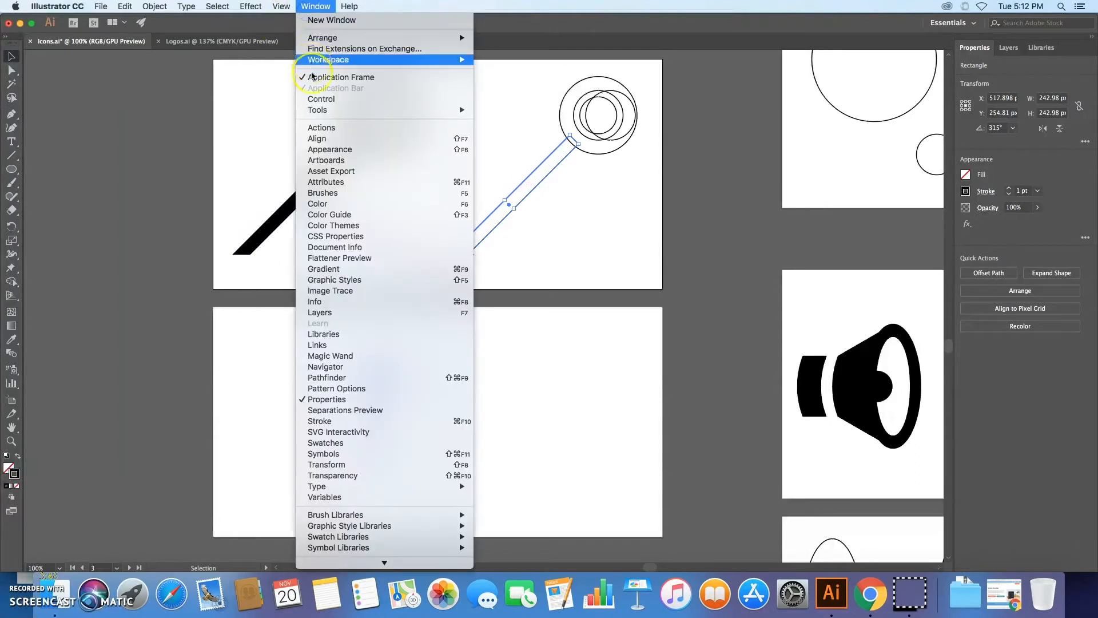
left_click(319, 139)
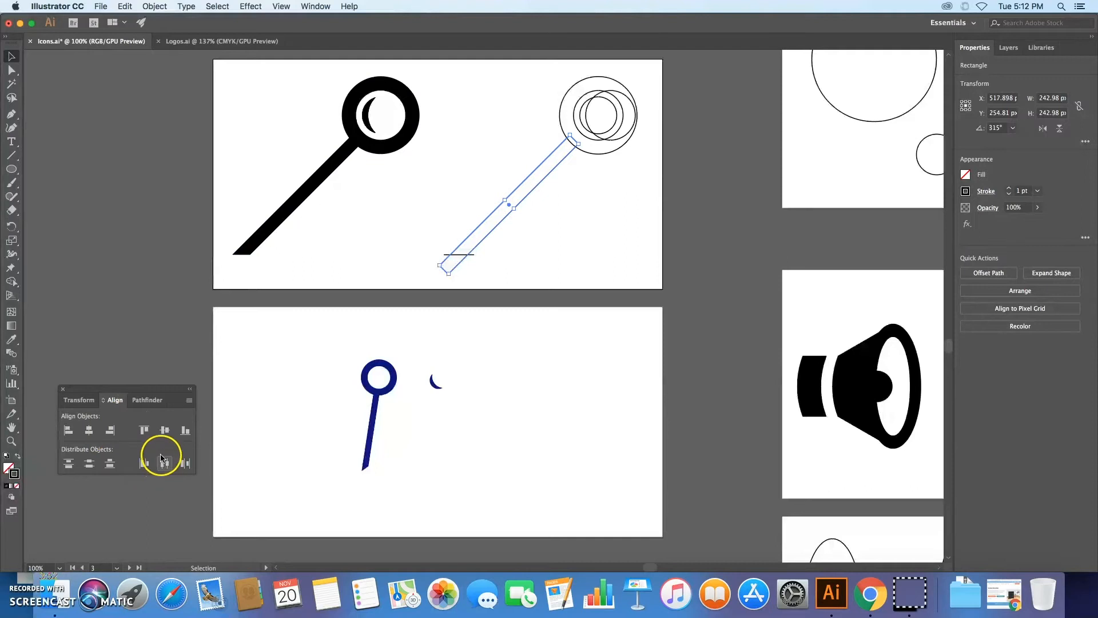
left_click(189, 401)
left_click(225, 402)
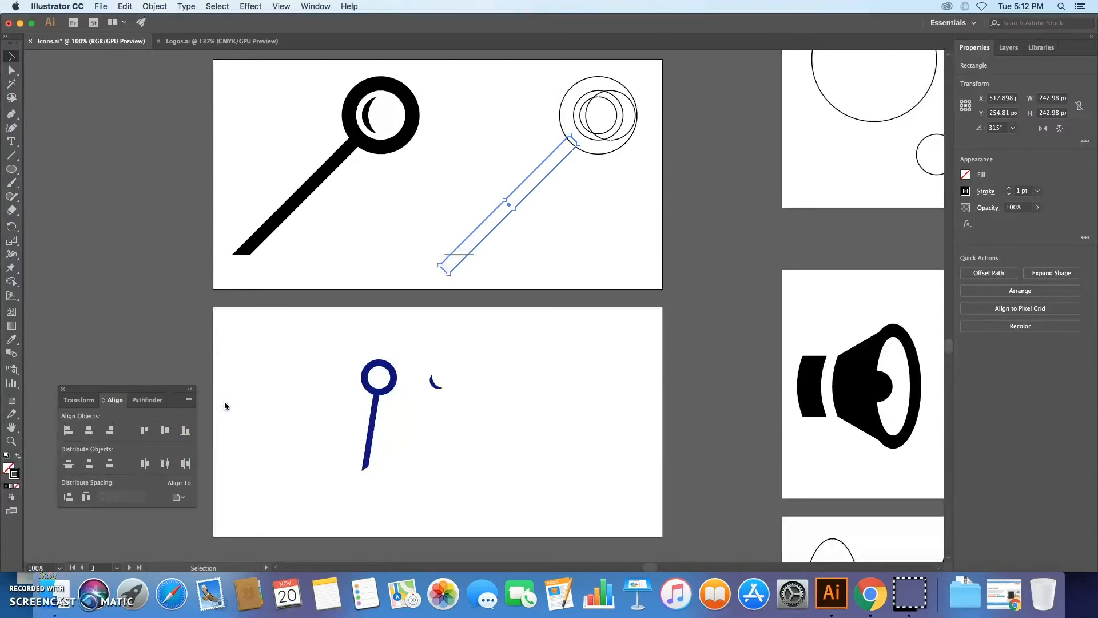
Keep the alignment reference on Align to Artboard and centre the outlined handle horizontally and vertically on its artboard.
left_click(177, 497)
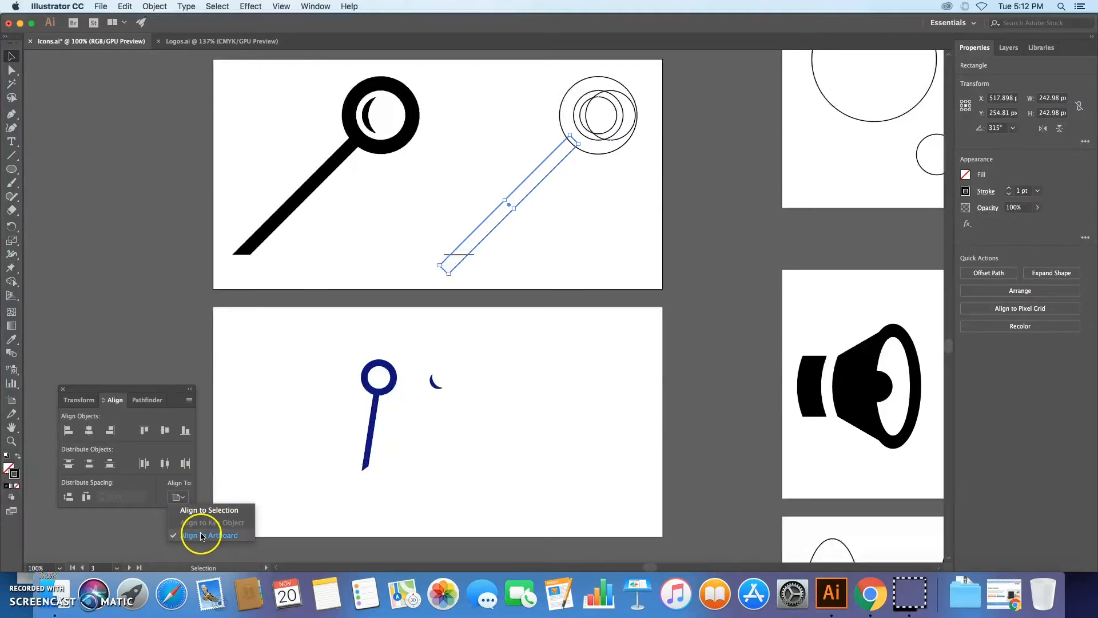
left_click(87, 434)
left_click(87, 434)
left_click(165, 431)
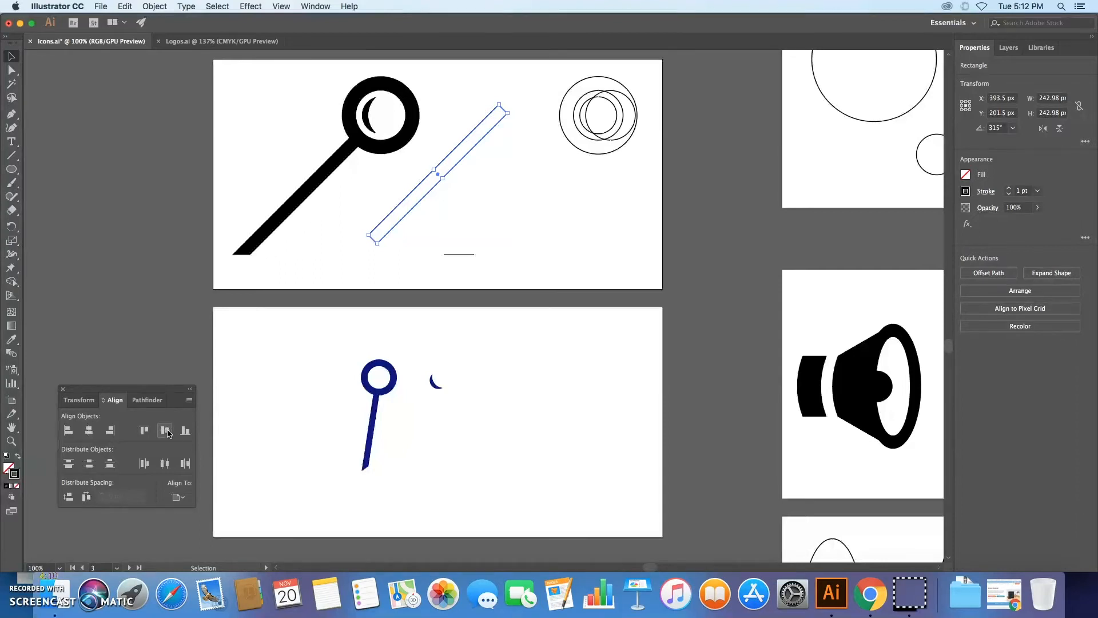
left_click(63, 389)
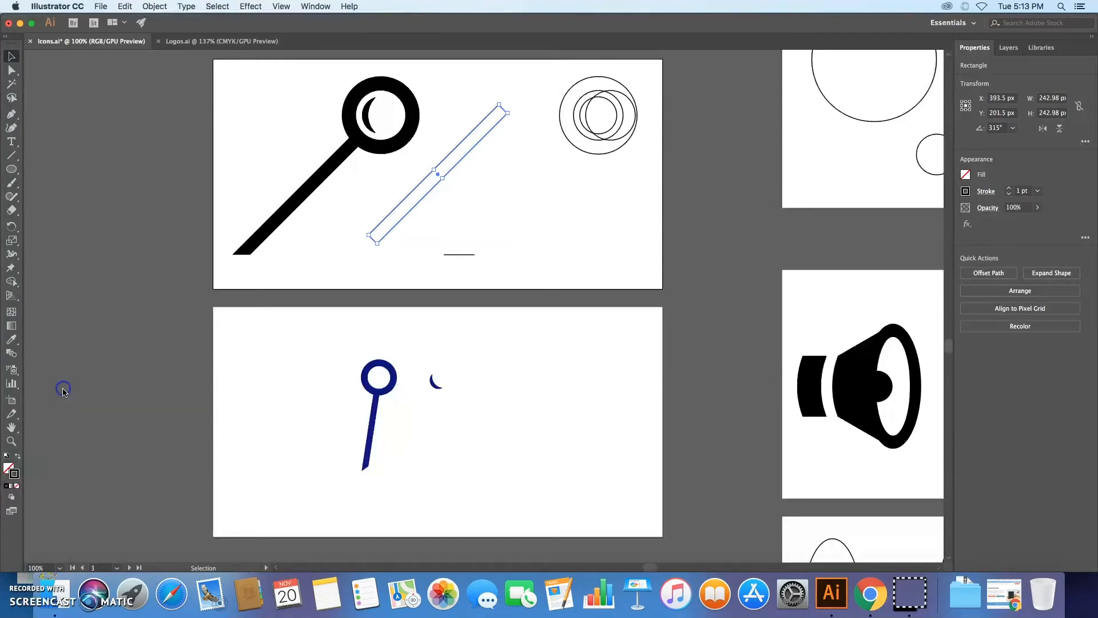
Duplicate the large circle on the eye icon's practice artboard about 110 px straight down and select both circles.
left_click(151, 380, "alt+super")
left_click(217, 337, "alt+super")
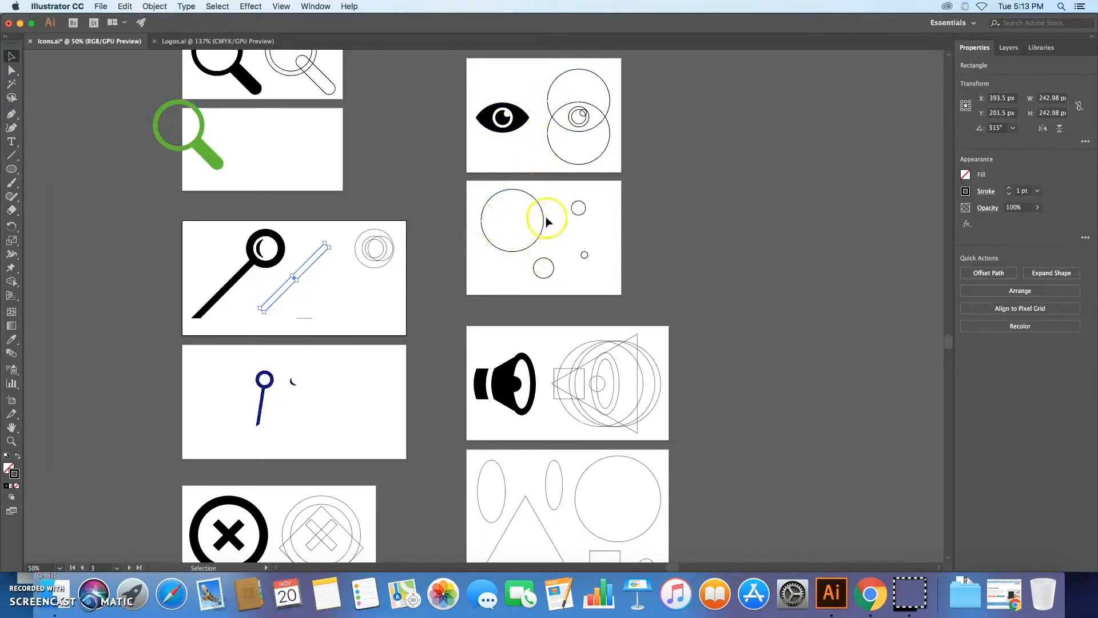
left_click(533, 200)
left_click_drag(533, 200, 531, 232)
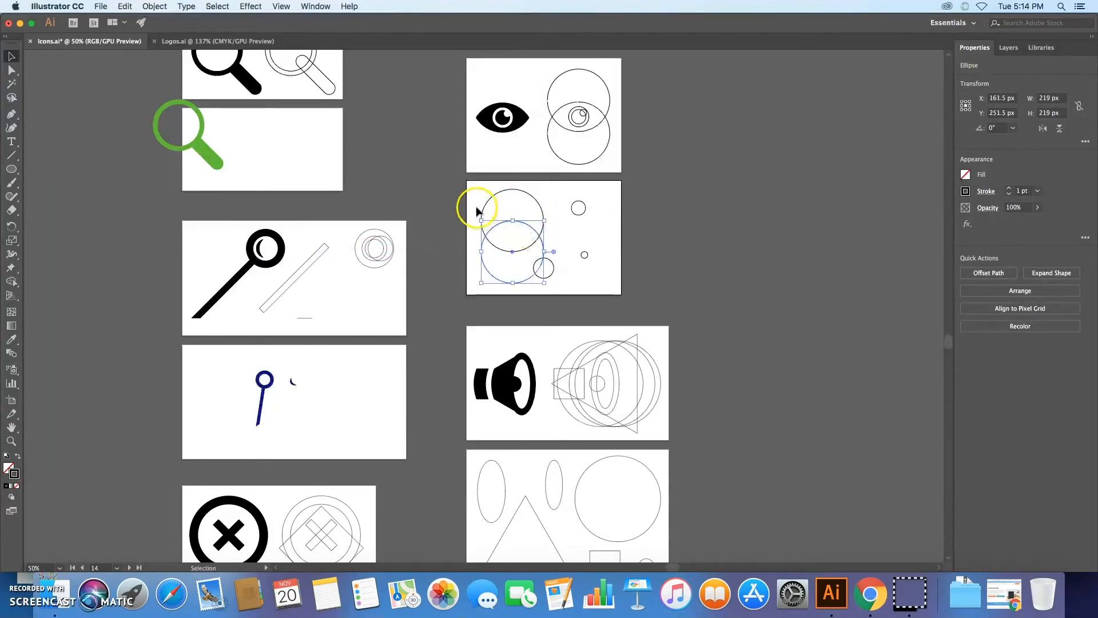
left_click_drag(473, 209, 503, 256)
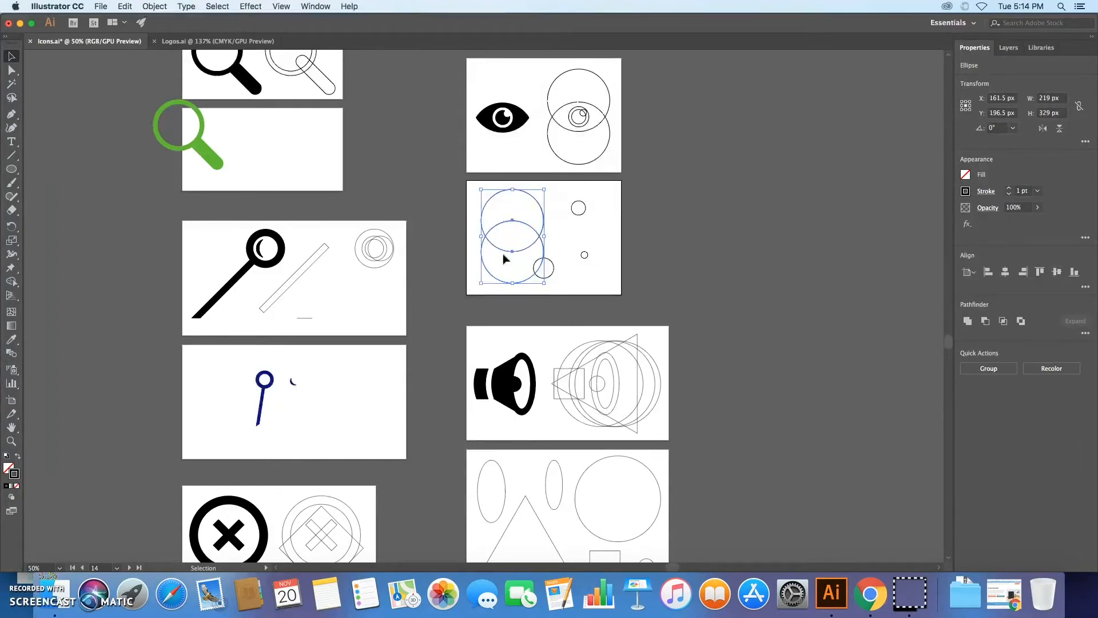
Try to centre the two ungrouped circles horizontally and vertically on the artboard, and undo both alignments.
left_click(1005, 272)
left_click(1057, 272)
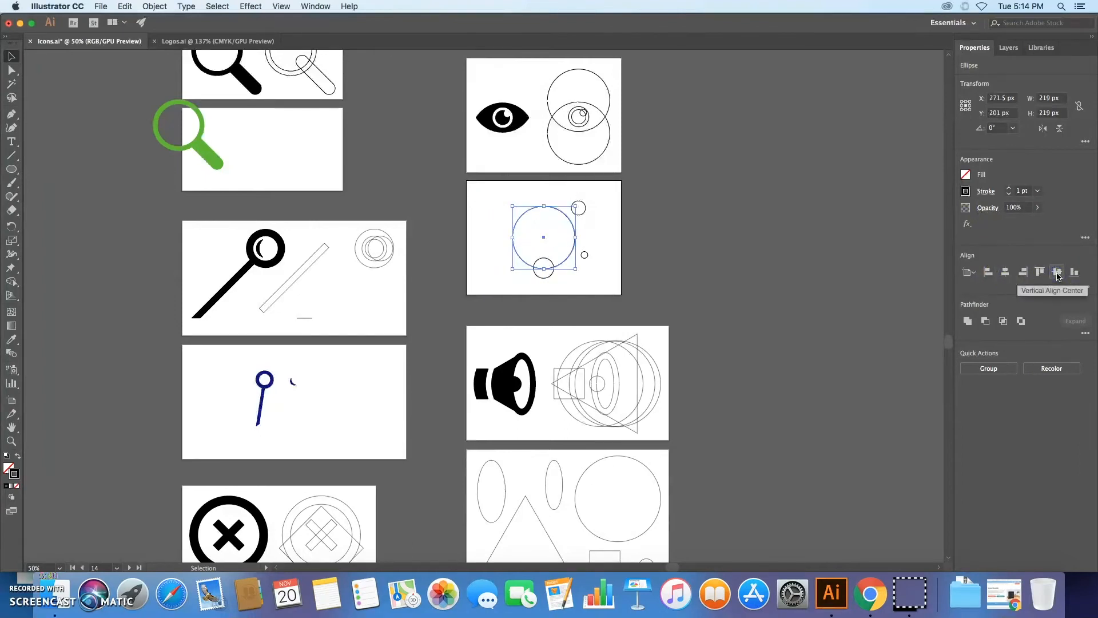
key("super+z")
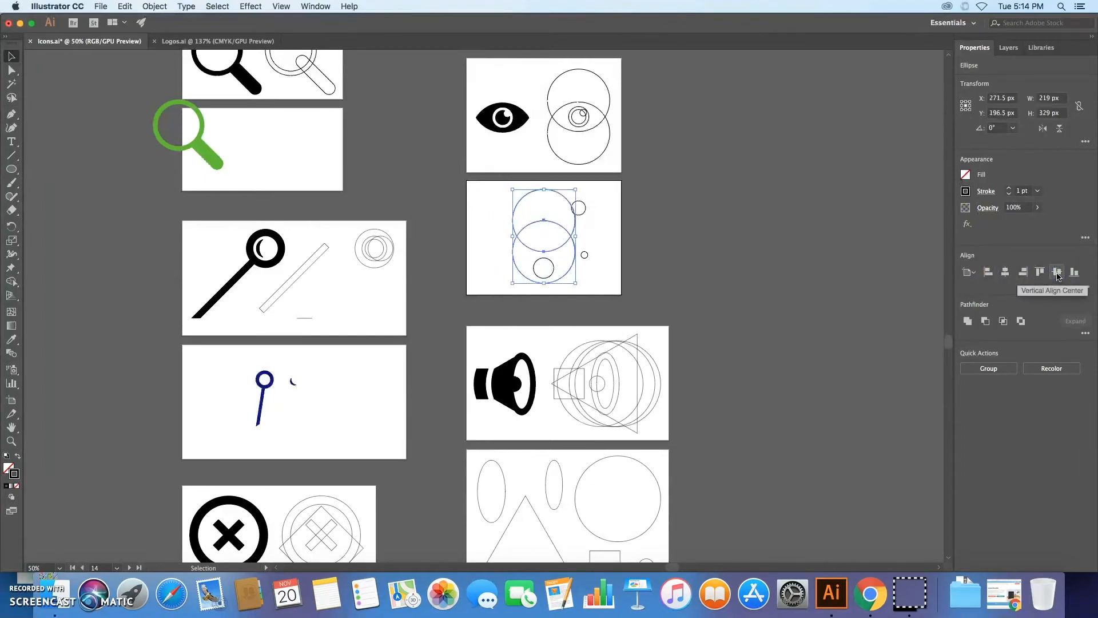
key("super+z")
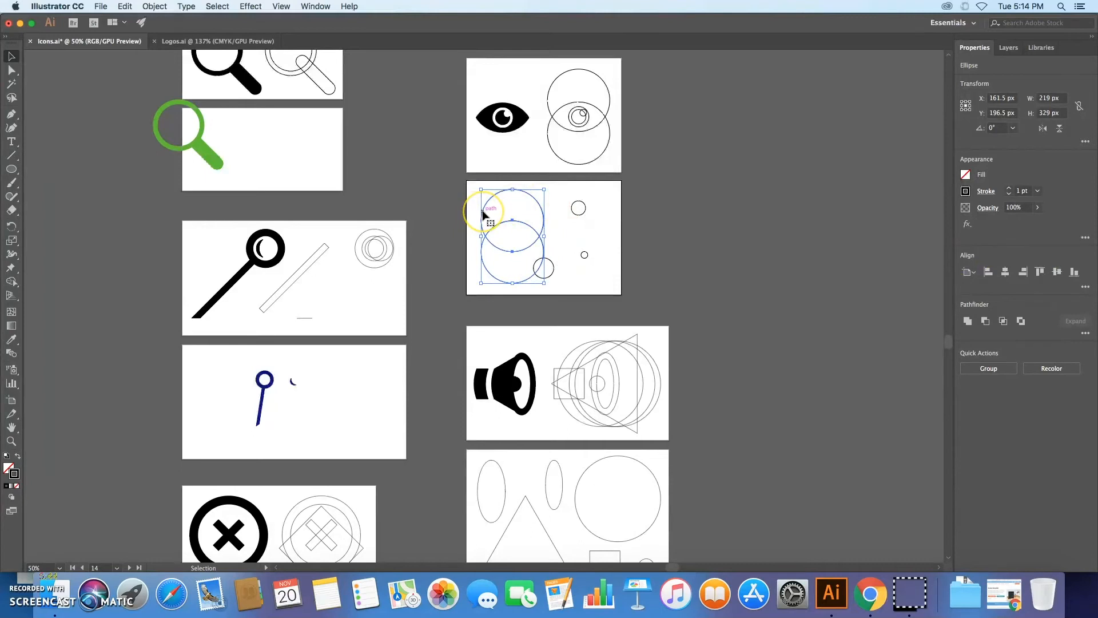
Group the two overlapping circles and centre the group horizontally and vertically on the eye practice artboard.
right_click(485, 215)
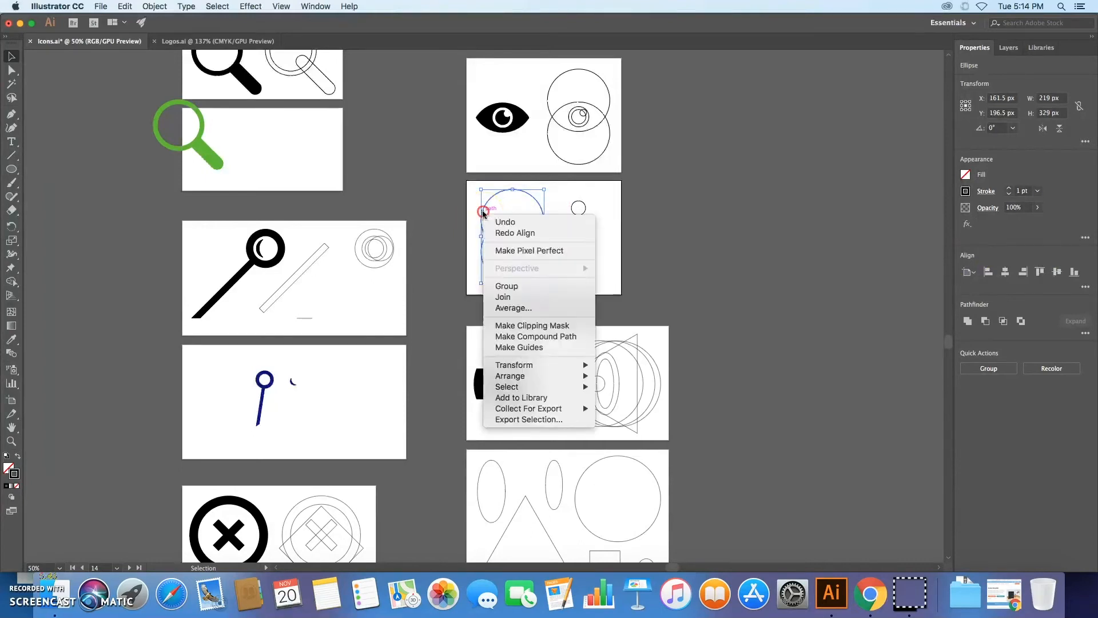
left_click(525, 289)
left_click(310, 7)
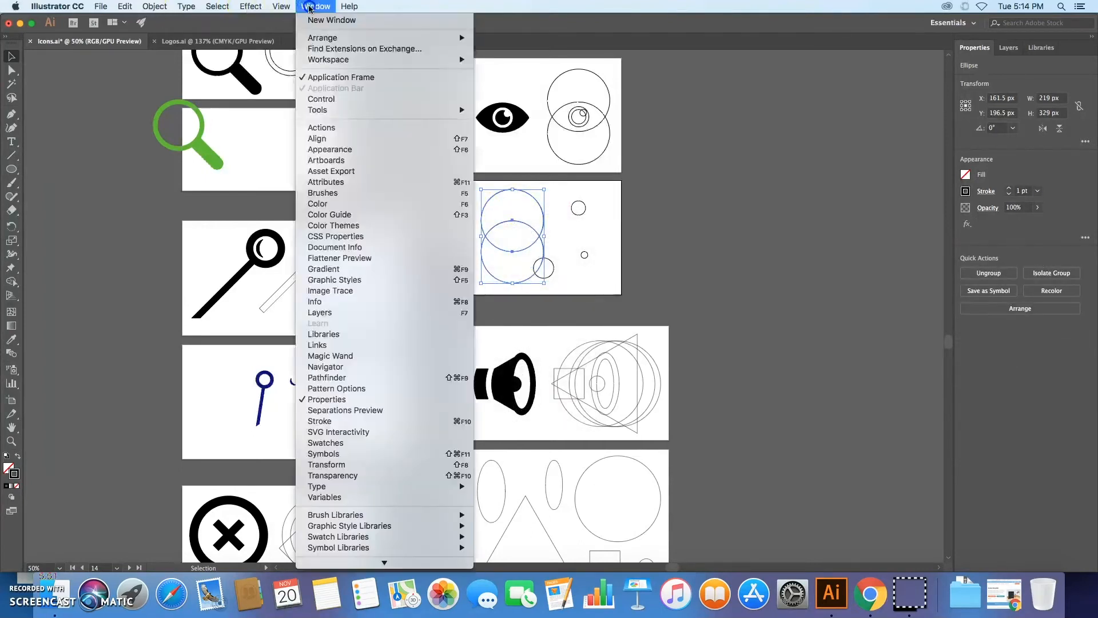
left_click(325, 138)
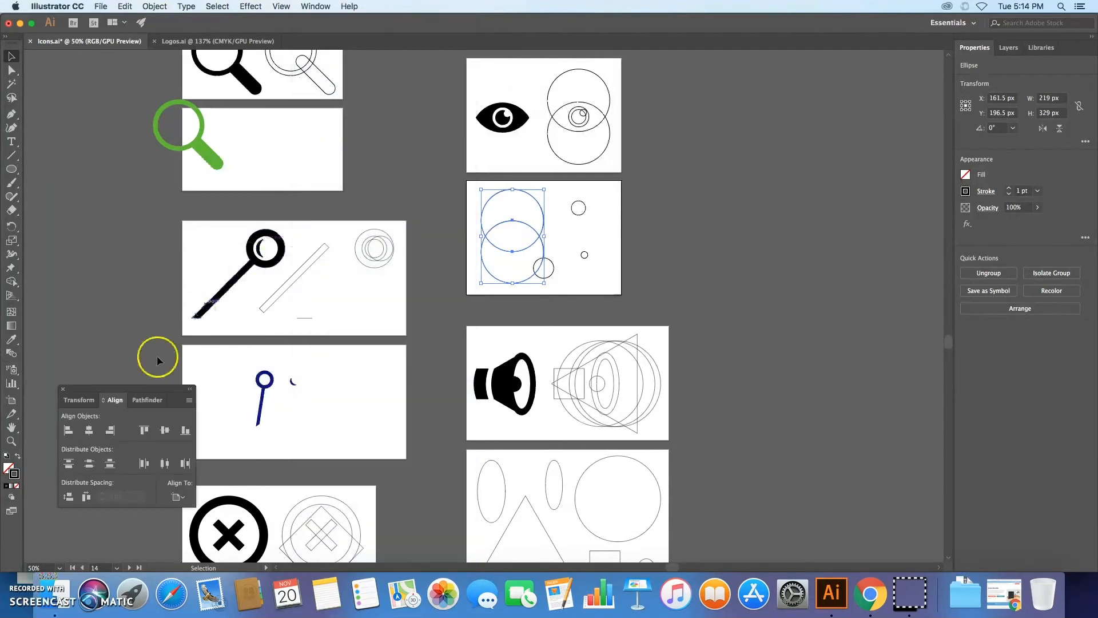
left_click(89, 430)
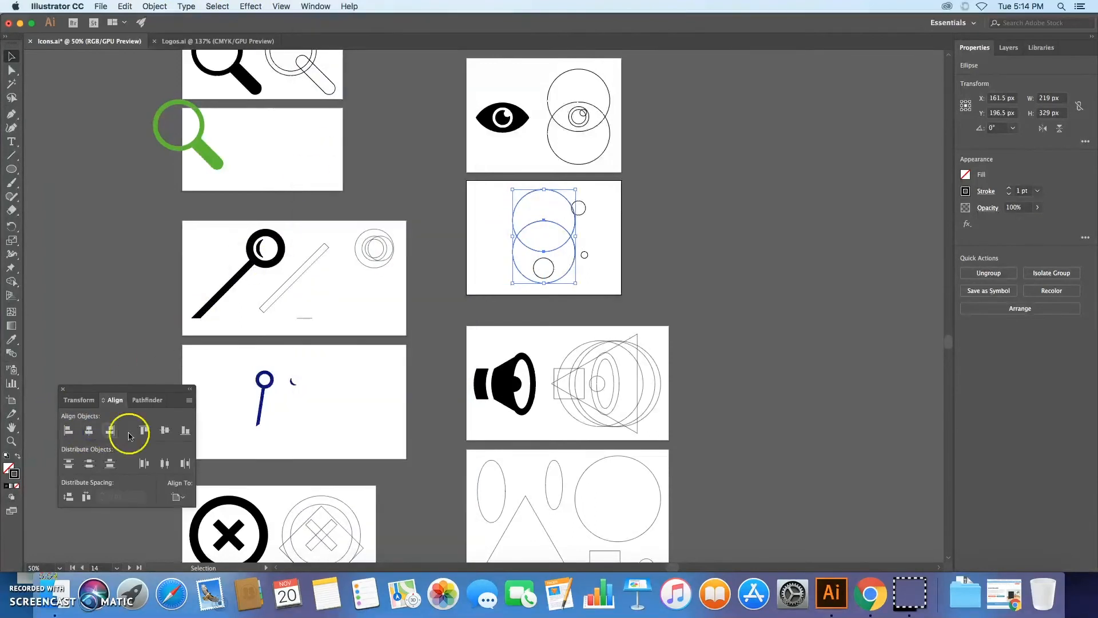
left_click(163, 433)
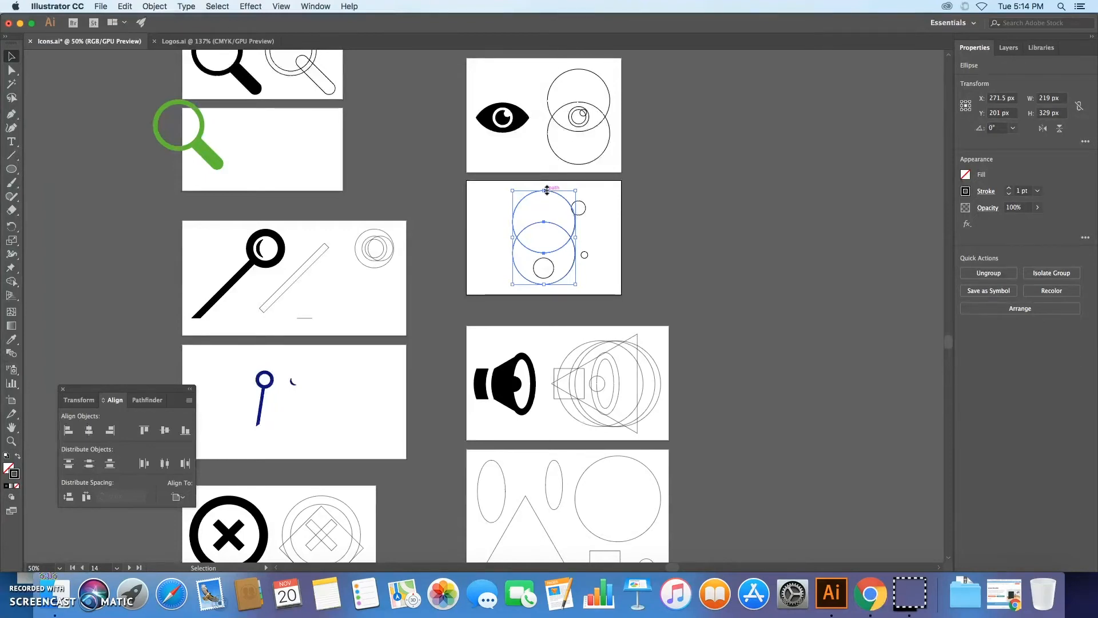
left_click(63, 389)
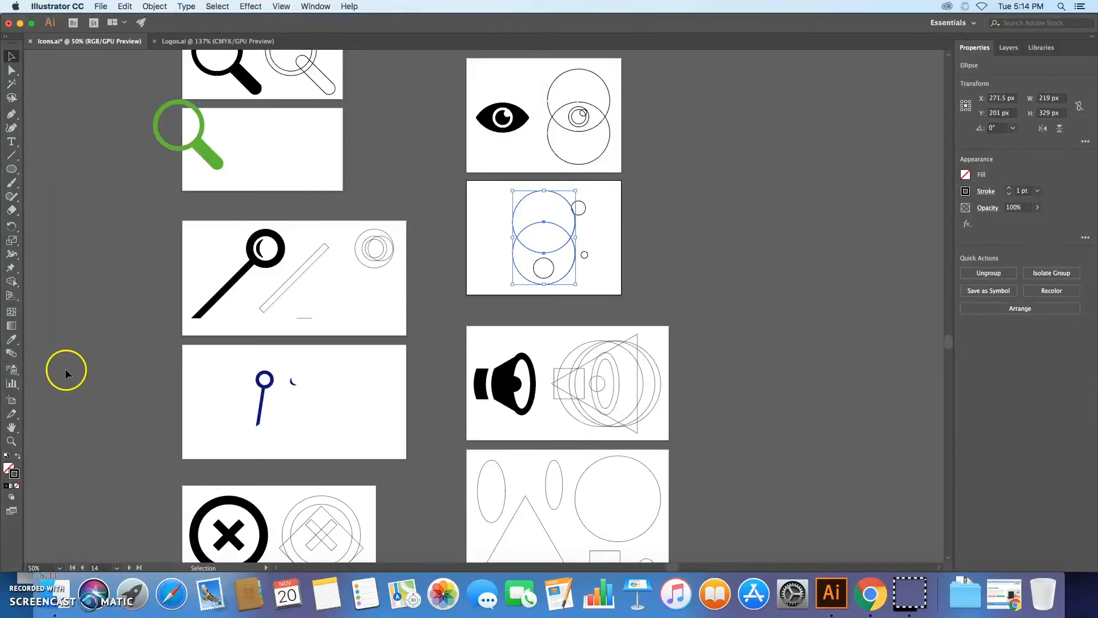
In Logos.ai, draw a circle about 126 pt wide beside the artboard, adding the inner circles and stem rectangle of the Beats logo.
left_click(207, 43)
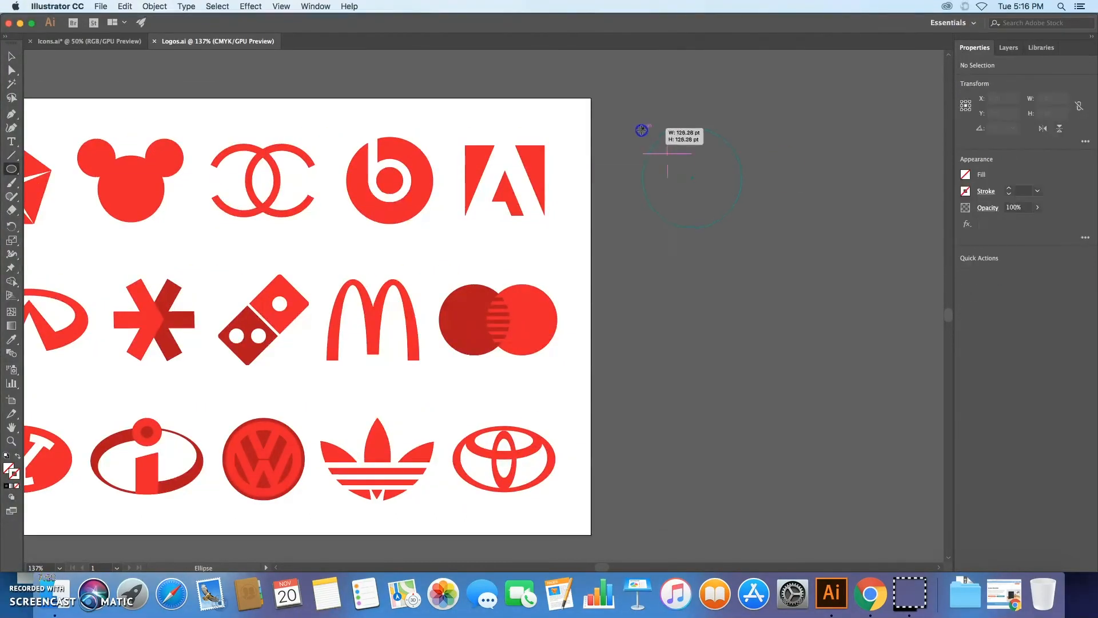
left_click_drag(644, 129, 741, 226)
key("super+shift+a")
mouse_move(693, 178)
left_mouse_down()
mouse_move(672, 155)
mouse_move(670, 180)
left_mouse_up()
key("m")
left_click_drag(635, 126, 713, 200)
Combine the circles and stem into the Beats logo with the Shape Builder and colour it green.
key("shift+m")
double_click(9, 468)
left_click(561, 341)
left_click(667, 225)
key("v")
double_click(9, 468)
left_click(667, 225)
Draw a horizontal rounded rectangle below the Beats logo and add a circular dot for the domino logo.
left_click_drag(12, 169, 60, 182)
left_click_drag(644, 284, 752, 331)
left_click_drag(11, 169, 58, 197)
mouse_move(722, 260)
left_mouse_down()
mouse_move(737, 275)
mouse_move(764, 268)
left_mouse_up()
key("v")
Group the domino logo's shapes and rotate them by about 45°.
mouse_move(763, 268)
left_mouse_down()
mouse_move(787, 269)
mouse_move(692, 321)
mouse_move(724, 308)
mouse_move(674, 308)
mouse_move(696, 261)
mouse_move(657, 349)
left_mouse_up()
left_click(763, 267, "shift")
key("super+g")
left_click(691, 320)
left_click(691, 358)
right_click(674, 307)
left_click(819, 456)
key("Return")
Cut the dots and the dividing gap out of the tilted green domino with the Shape Builder.
key("m")
key("v")
left_click(10, 281)
left_click_drag(697, 269, 697, 345)
left_click(662, 300, "alt")
left_click(725, 307, "alt")
left_click_drag(755, 281, 719, 249)
Draw a green-outlined circle below the domino, duplicate it sideways, and form the Adidas logo's leaf from the overlap.
left_click_drag(11, 169, 64, 201)
left_click(64, 199)
mouse_move(721, 485)
left_mouse_down()
mouse_move(626, 390)
mouse_move(638, 404)
left_mouse_up()
key("shift+x")
key("v")
left_click_drag(780, 429, 910, 429)
left_click_drag(794, 380, 777, 464)
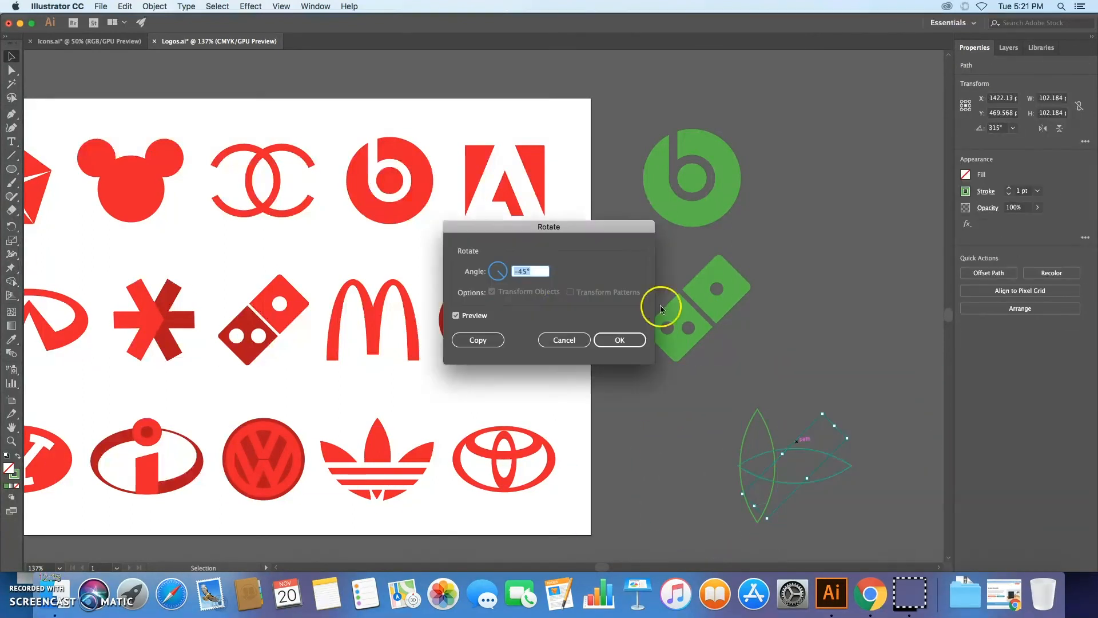
Make a copy of the tilted leaf rotated by 90° and place it on the other side of the upright leaf.
type("90")
left_click(478, 339)
left_click_drag(768, 456, 686, 475)
left_click(799, 461, "shift")
left_click(775, 465, "shift")
key("super+z")
Align the three leaves along their bottom edges and distribute them evenly in the horizontal direction.
left_click(1074, 272)
left_click(1085, 286)
left_click(1060, 354)
left_click(767, 370)
Nudge the middle leaf up 4 pt and move the leaves closer together until they overlap at the base.
left_click(758, 409)
key("Up")
key("Up")
key("Up")
key("Up")
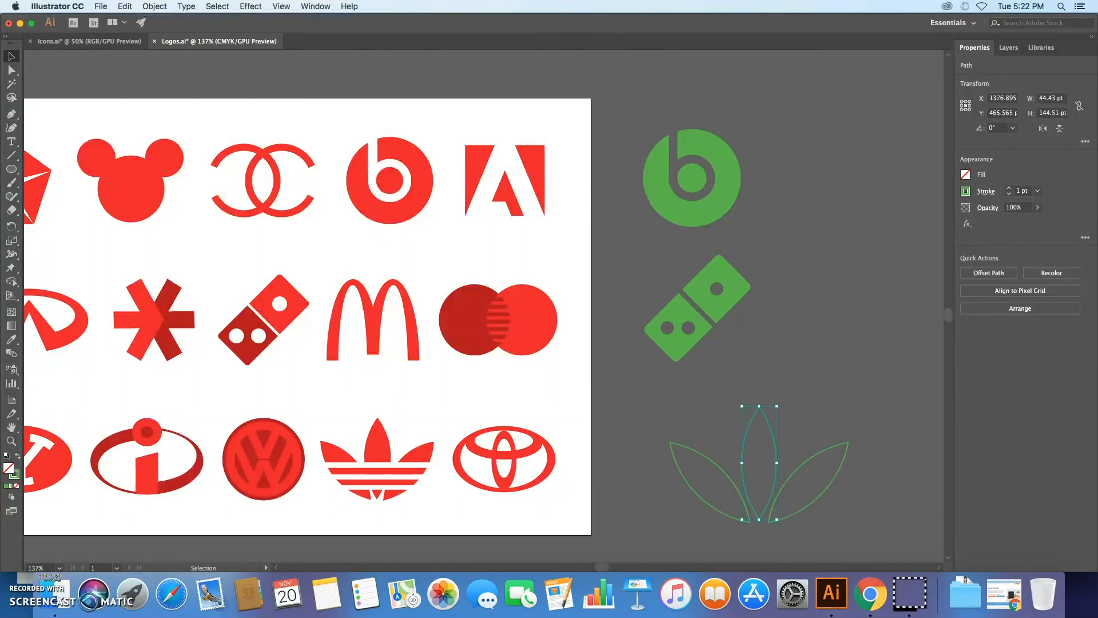
left_click_drag(744, 458, 750, 457)
mouse_move(858, 401)
left_mouse_down()
mouse_move(675, 532)
mouse_move(835, 510)
left_mouse_up()
Draw a horizontal line about 205 pt long across the lower part of the leaves and duplicate it to form the stripe edges.
left_click(12, 155)
key("v")
key("super+d")
key("super+d")
key("super+d")
left_click_drag(746, 510, 749, 475)
left_click_drag(858, 467, 833, 514)
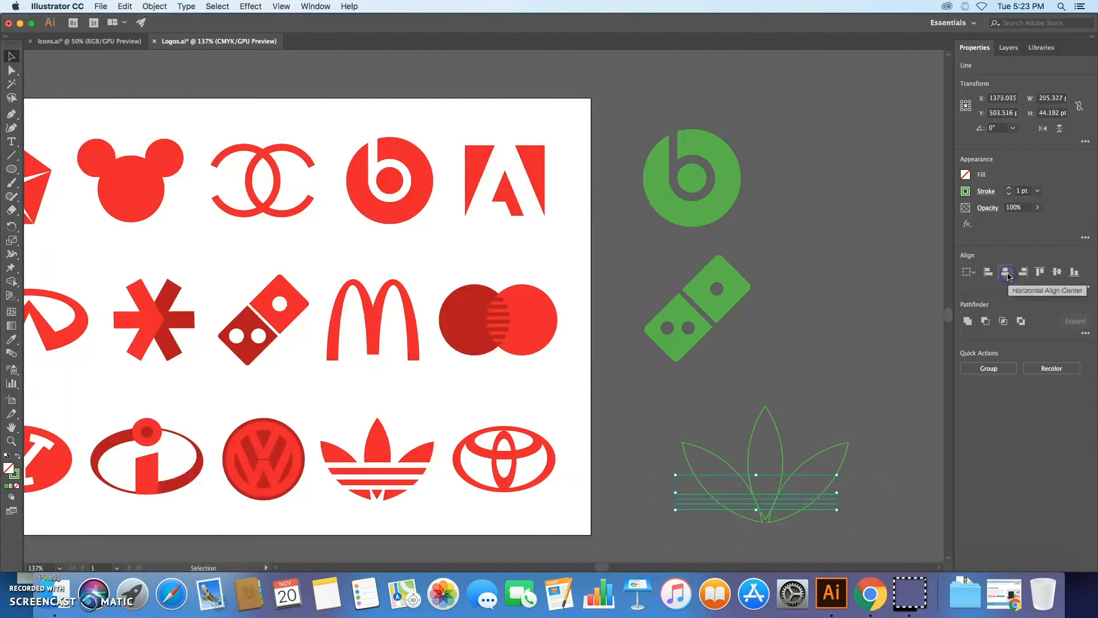
Align the stripe lines horizontally and distribute them by their vertical centres.
left_click(1022, 271)
left_click(1085, 286)
left_click(984, 351)
left_click(846, 472)
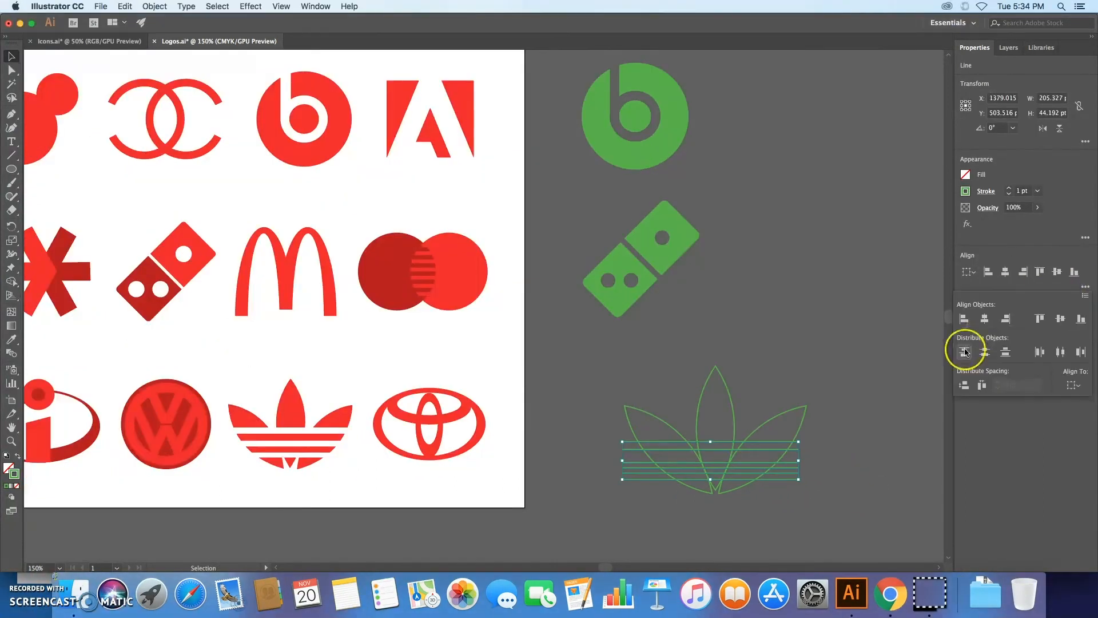
Build the striped Adidas trefoil from the leaves and lines with the Shape Builder, filled purple with C 63.26, M 83.85, Y 0, K 0.
left_click(11, 281)
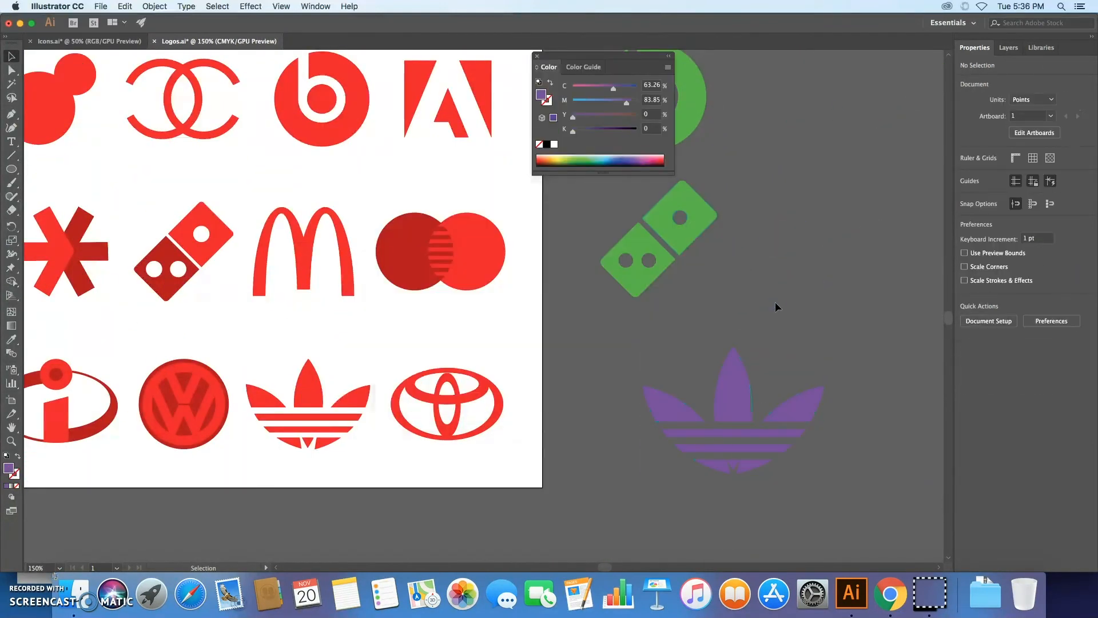
left_click(536, 56)
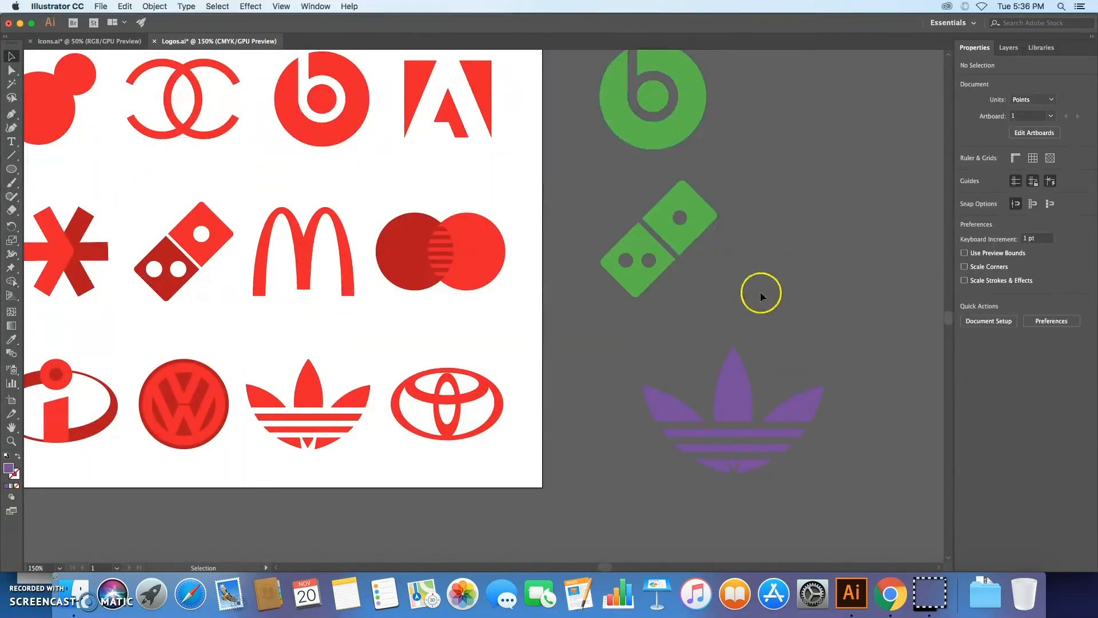